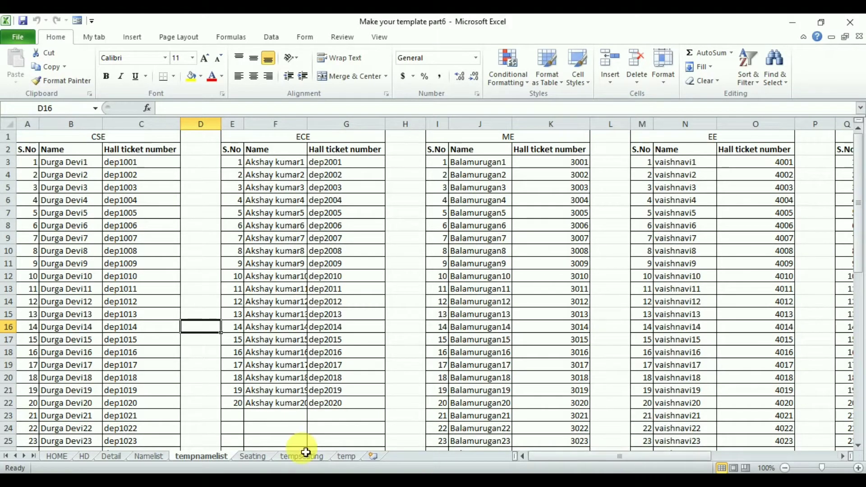
Check the Namelist sheet's department tables, and permanently delete the tempnamelist sheet.
click(149, 456)
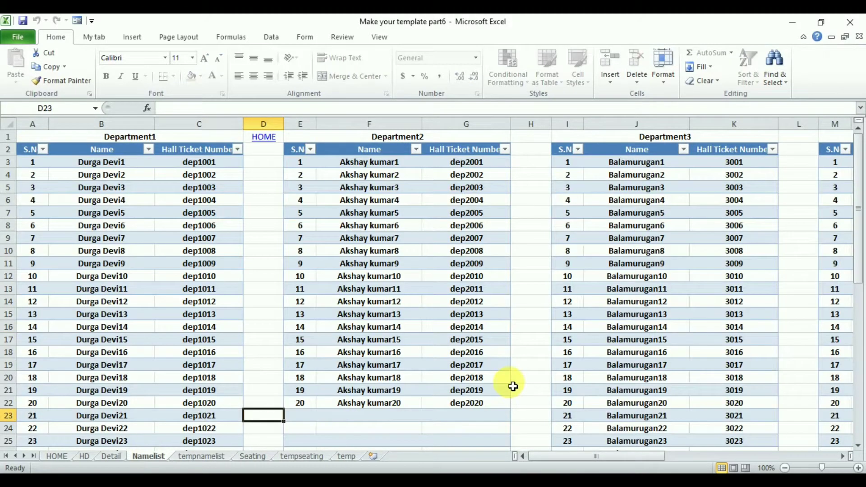
click(859, 212)
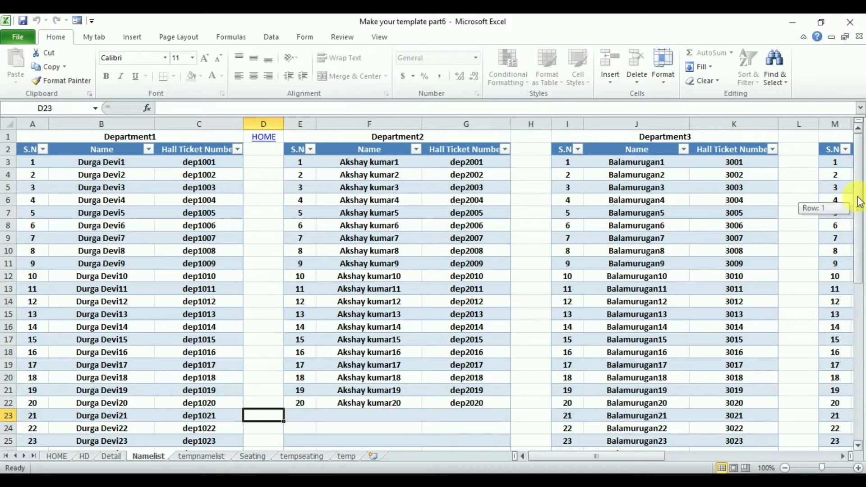
click(203, 456)
right_click(204, 457)
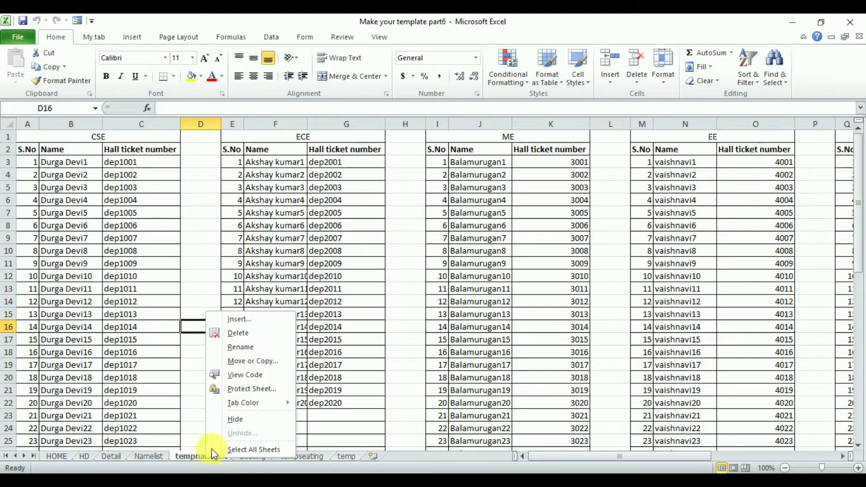
click(251, 338)
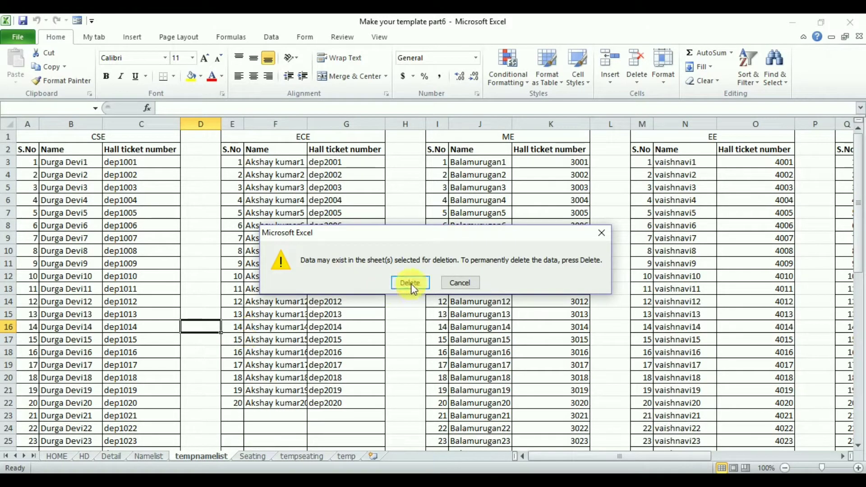
click(410, 283)
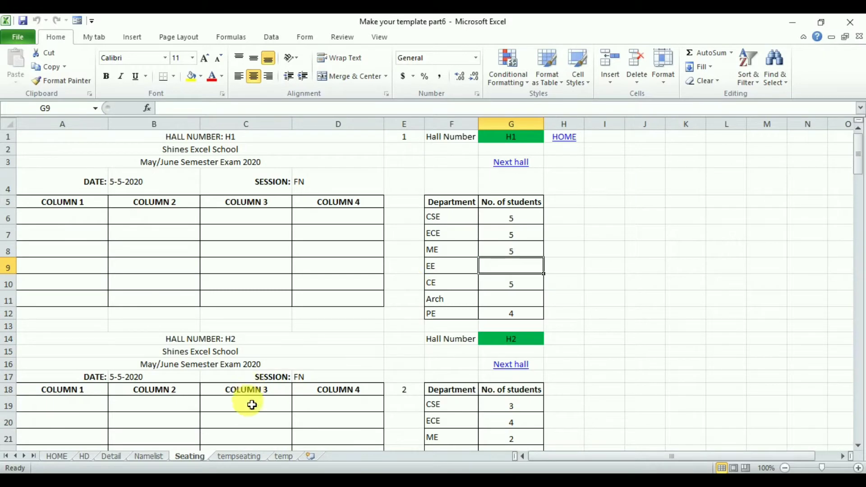
Clear the broken name formulas of all seven departments in O3:CT30 on the tempseating sheet.
click(249, 457)
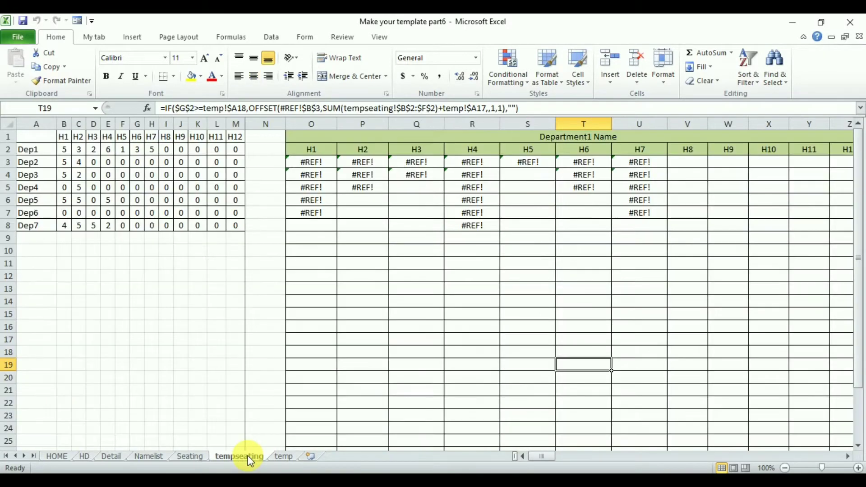
click(327, 168)
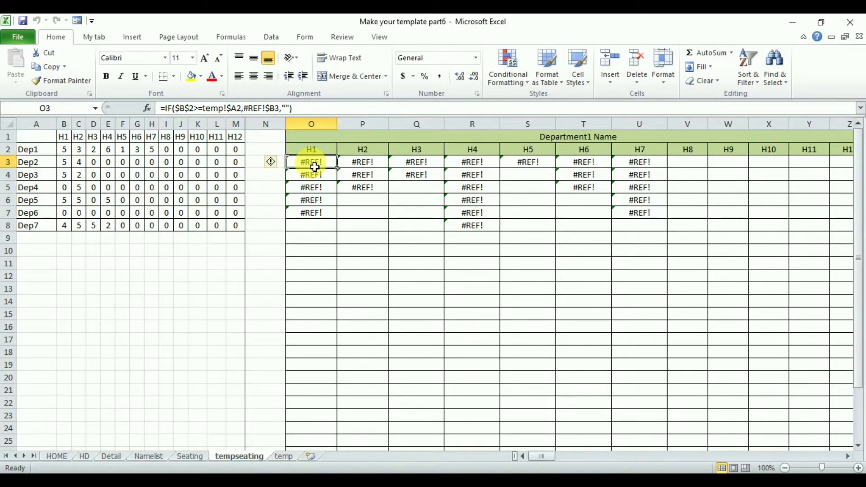
key(ctrl+shift+Right)
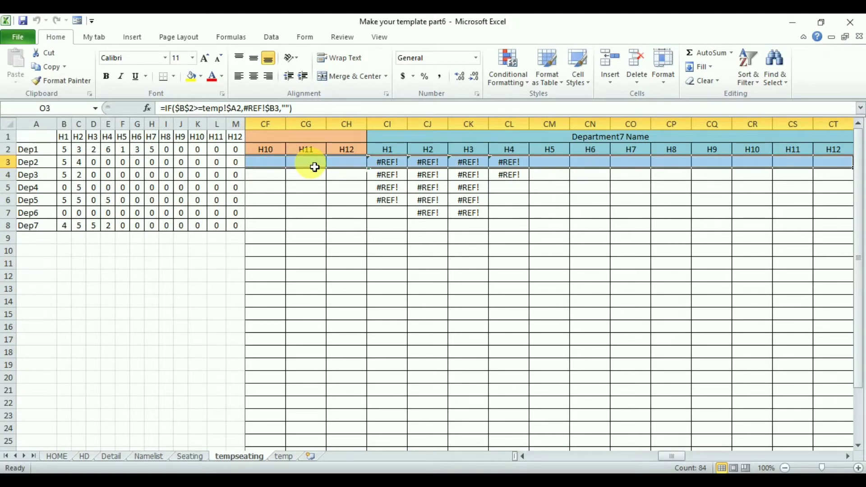
key(shift+Down)
key(shift+Down)
key(shift+Down)
key(shift+Down)
key(shift+Down)
key(shift+Down)
key(shift+Down)
key(shift+Down)
key(shift+Down)
key(shift+Down)
key(shift+Down)
key(shift+Down)
key(shift+Down)
key(shift+Down)
key(shift+Down)
key(shift+Down)
key(shift+Down)
key(shift+Down)
key(shift+Down)
key(shift+Down)
key(Delete)
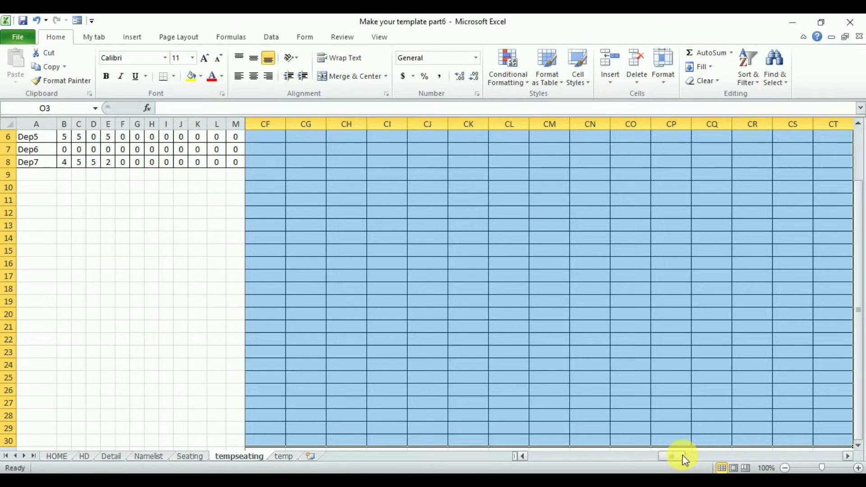
Clear the broken hall ticket number formulas in CV3:GA30 for all departments.
drag(682, 456, 704, 455)
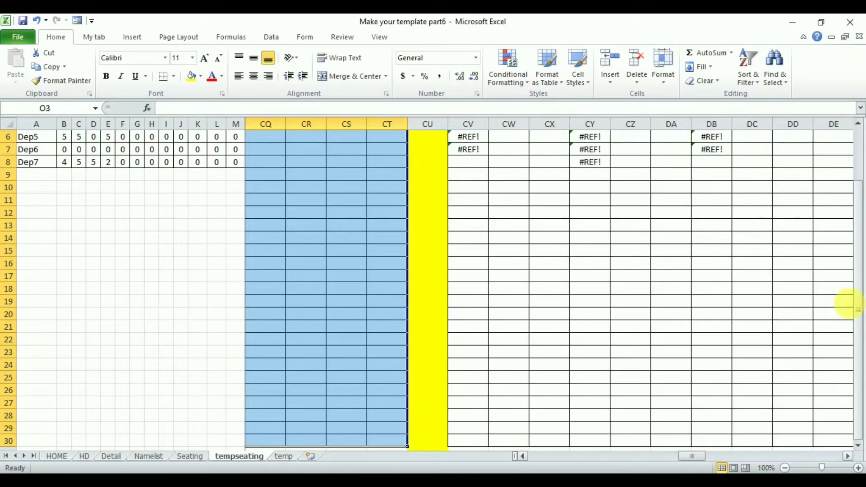
drag(856, 303, 857, 248)
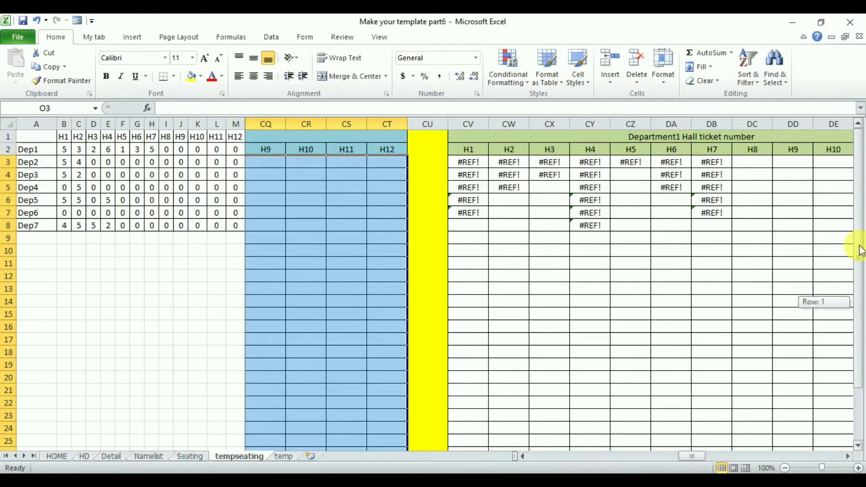
click(473, 168)
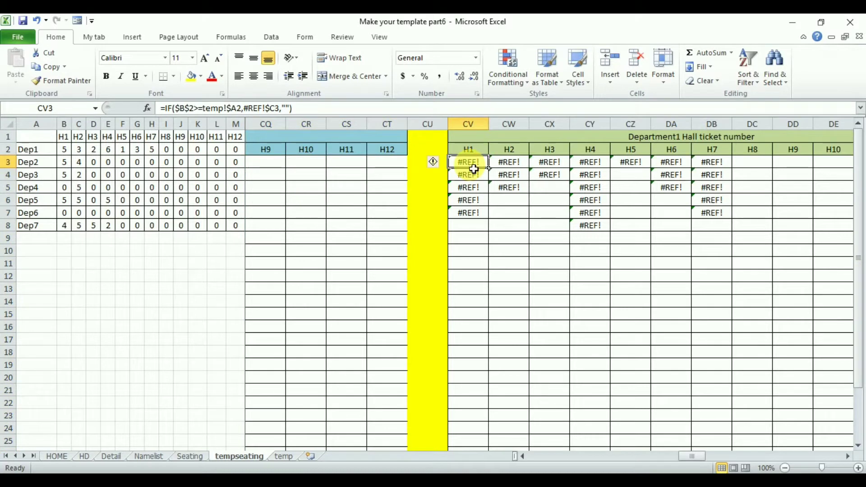
key(ctrl+shift+Down)
key(ctrl+shift+Right)
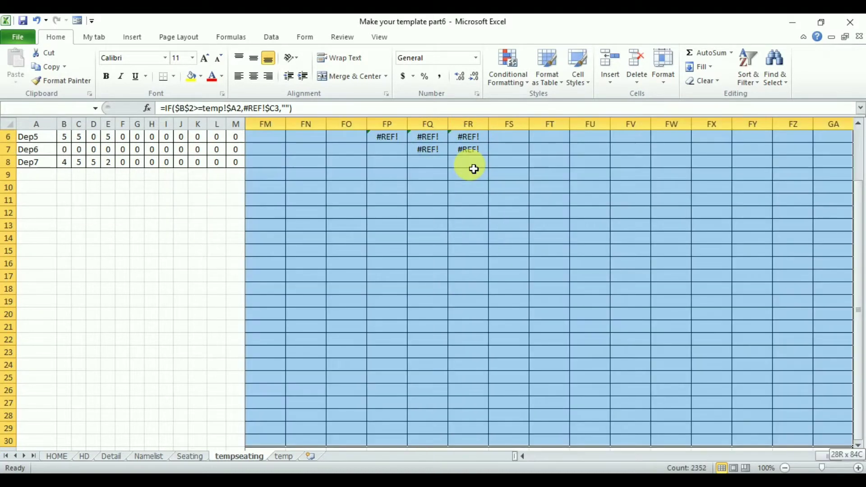
key(Delete)
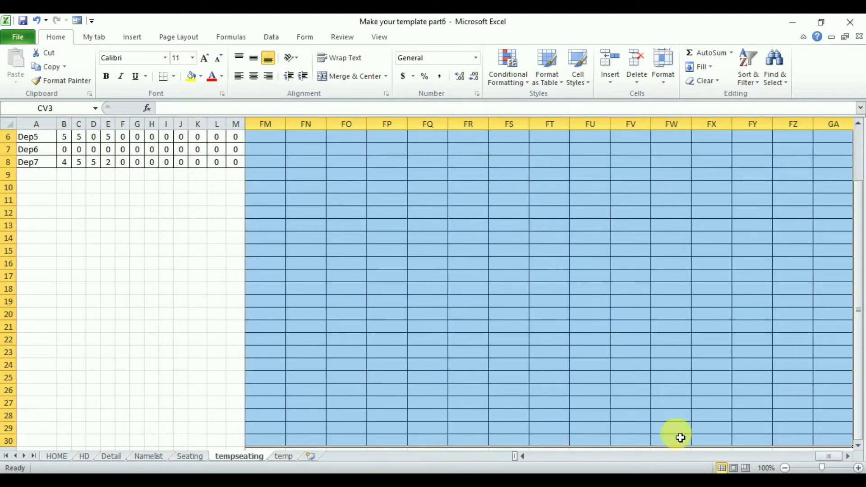
Begin an IF formula in O3, under Department1 Name H1, with the logical test B$2>=temp!$A2.
drag(830, 459, 521, 458)
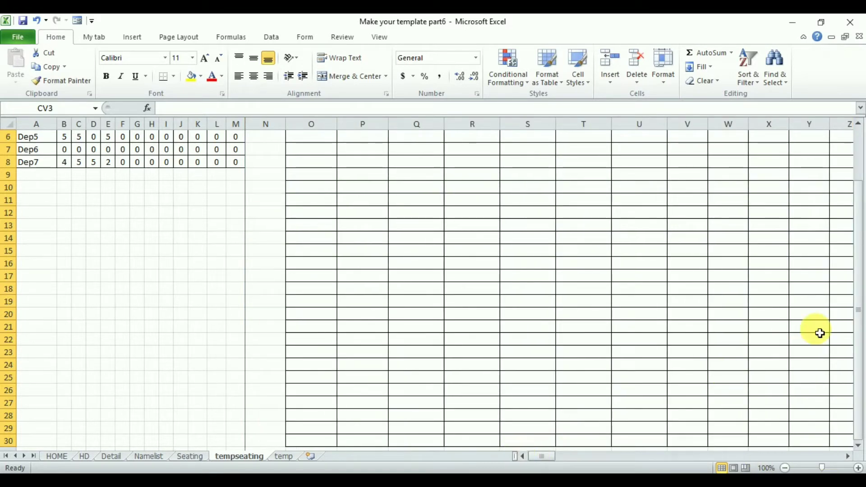
drag(859, 316, 856, 201)
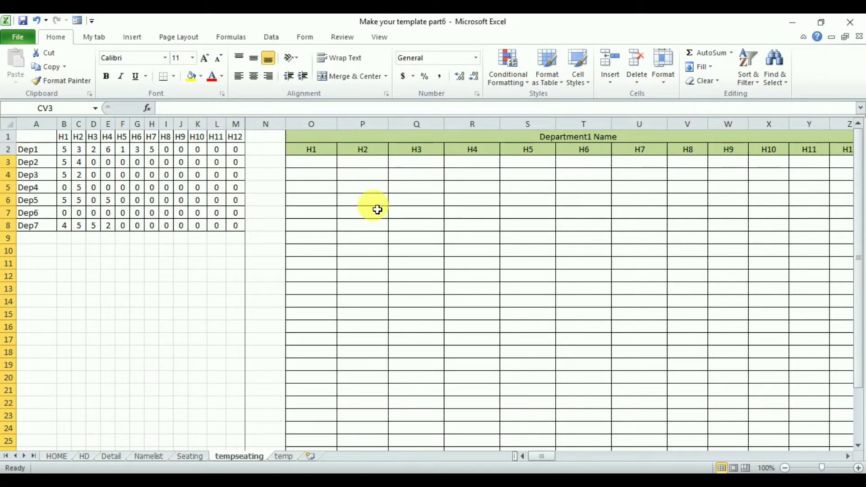
click(310, 162)
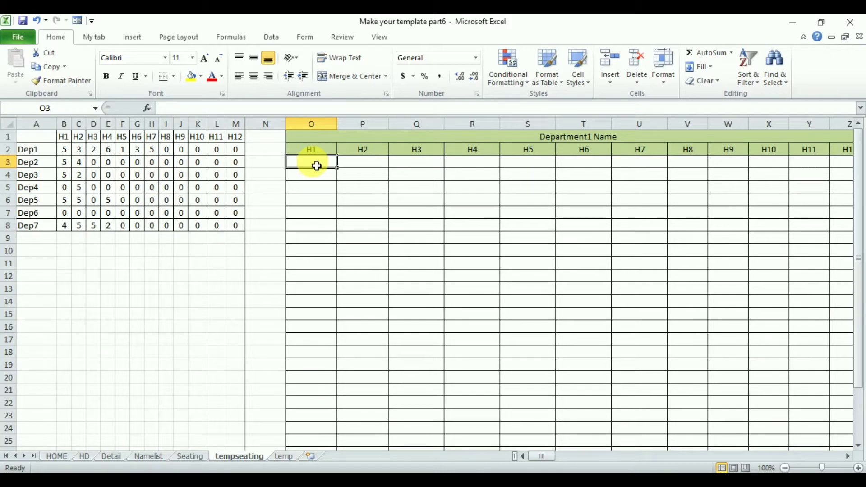
text(=if)
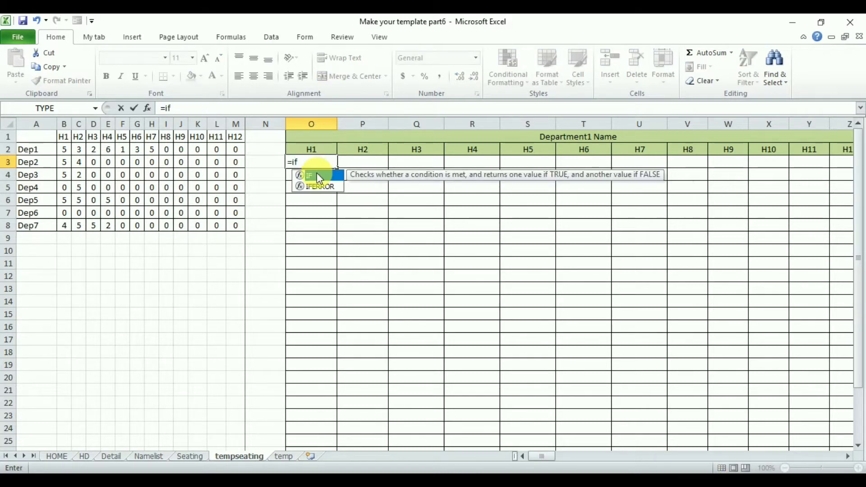
double_click(312, 171)
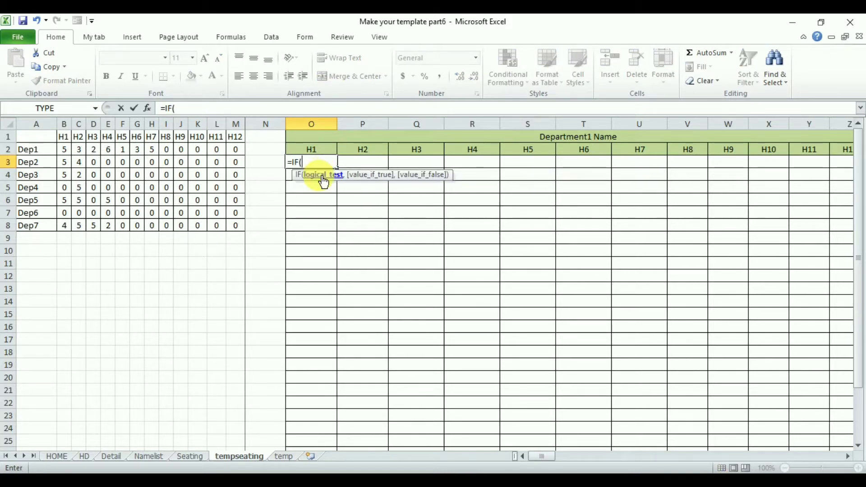
click(64, 154)
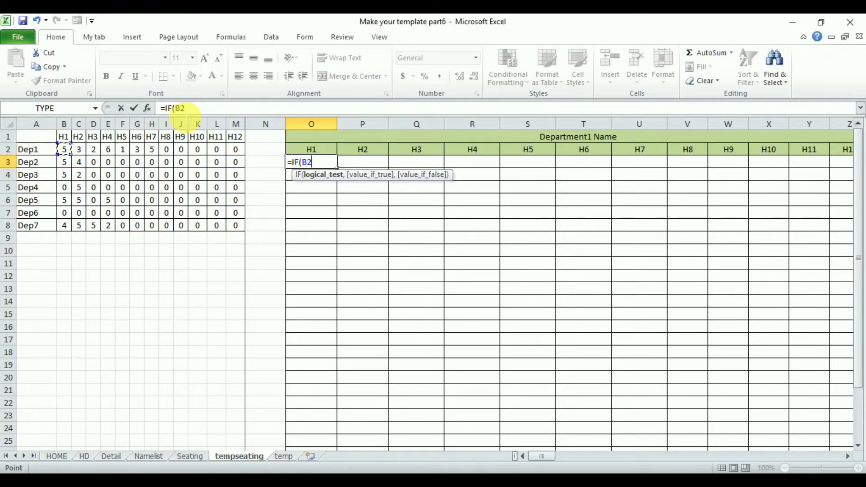
click(171, 108)
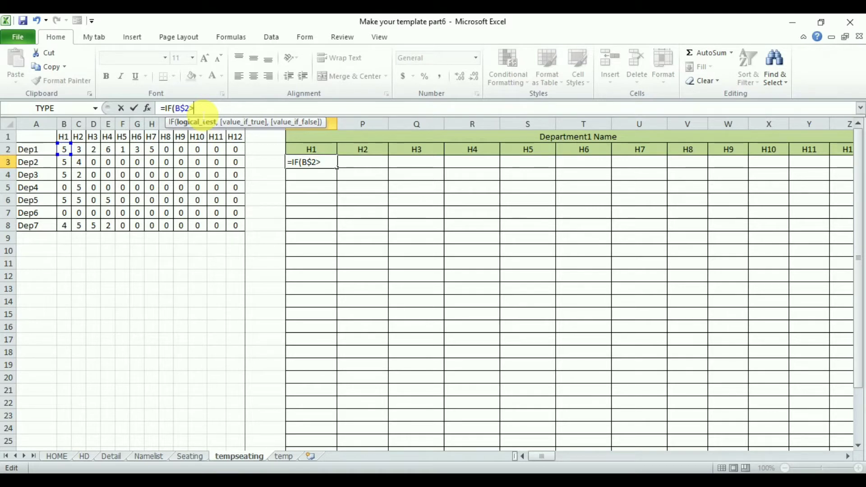
click(284, 456)
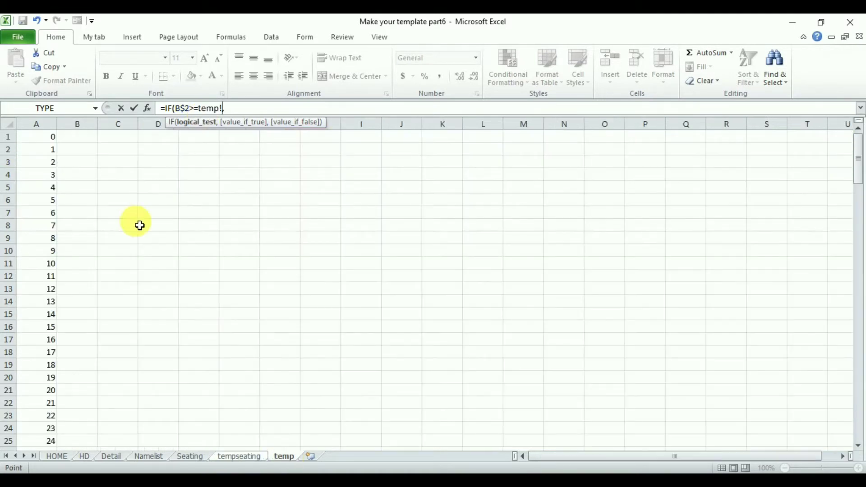
click(47, 152)
text(,)
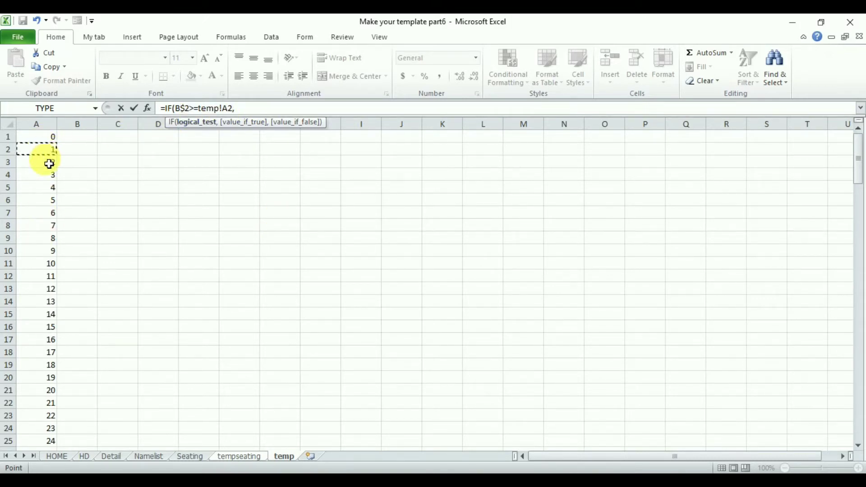
click(230, 109)
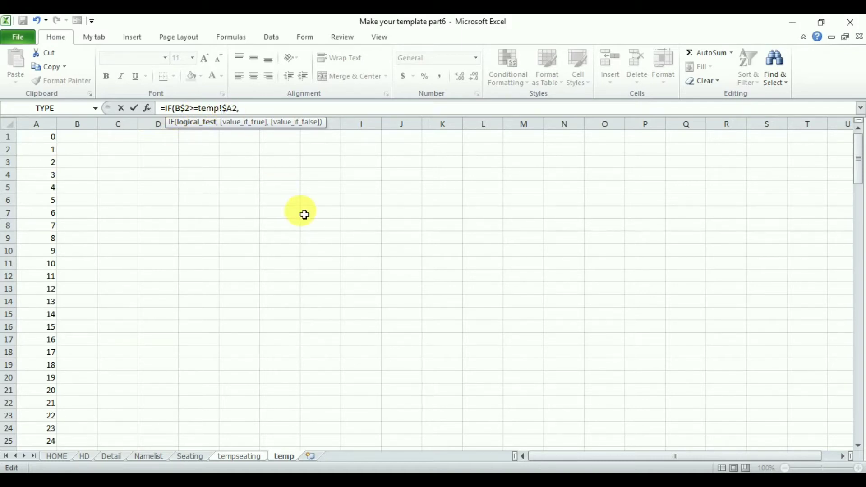
click(248, 110)
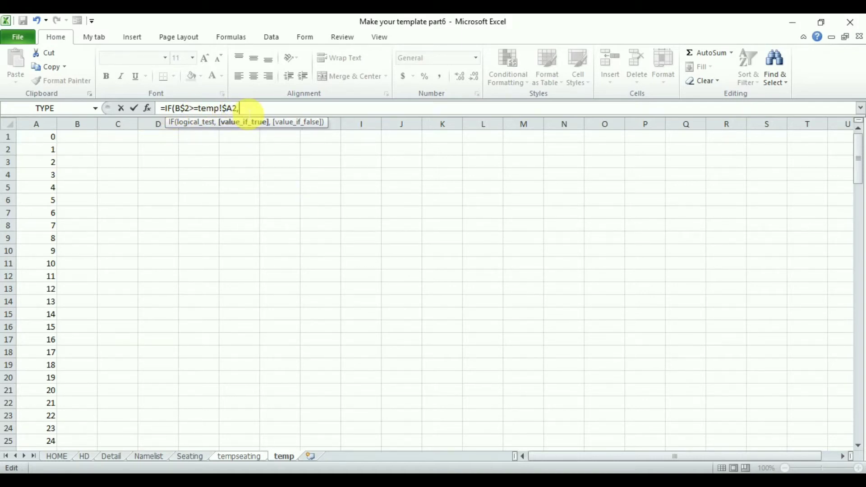
click(150, 459)
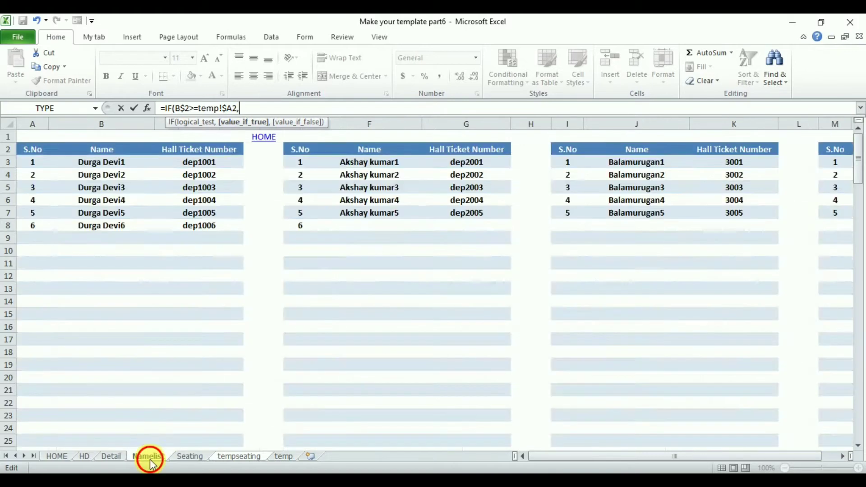
click(109, 167)
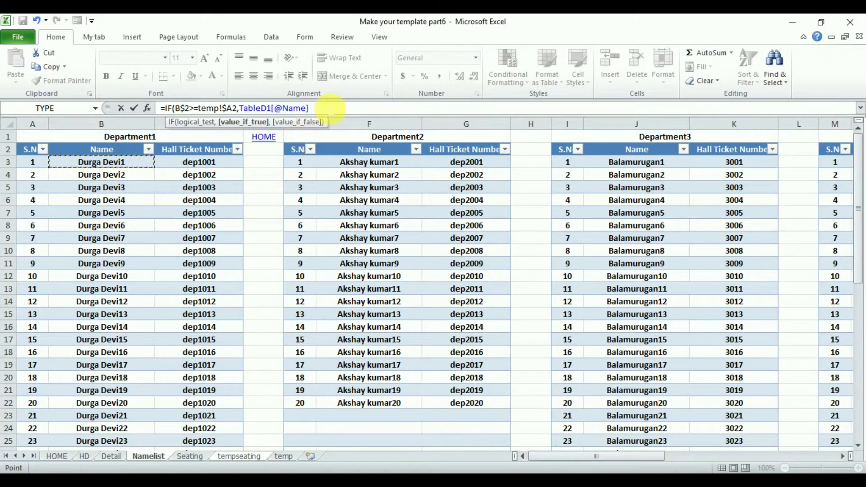
text(,)
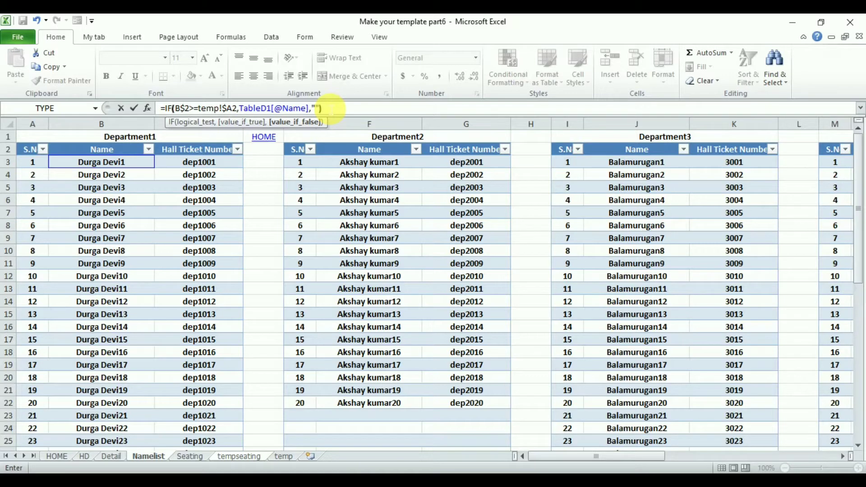
key(Return)
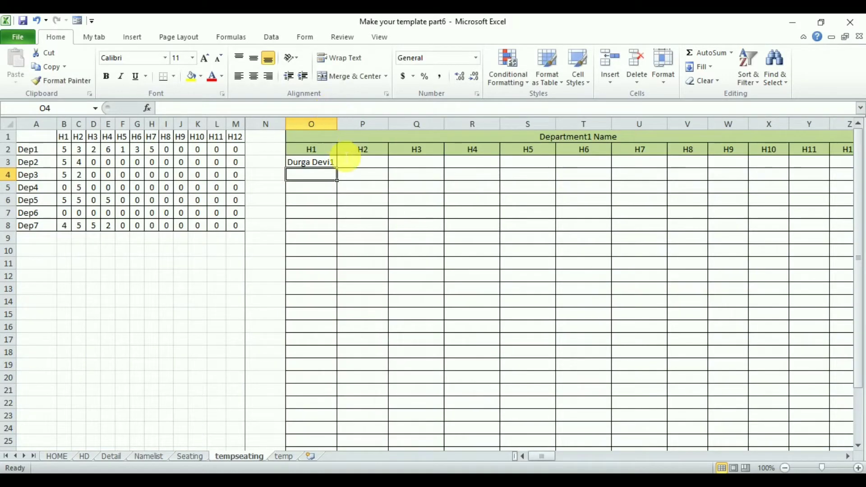
Fill the O3 formula down the H1 column to O30 and check it against the Dep1 count in B2.
click(322, 162)
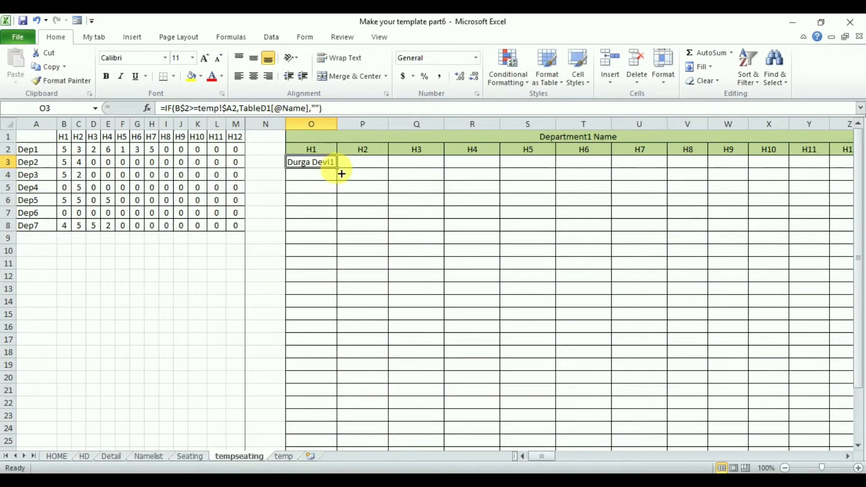
drag(338, 168, 332, 427)
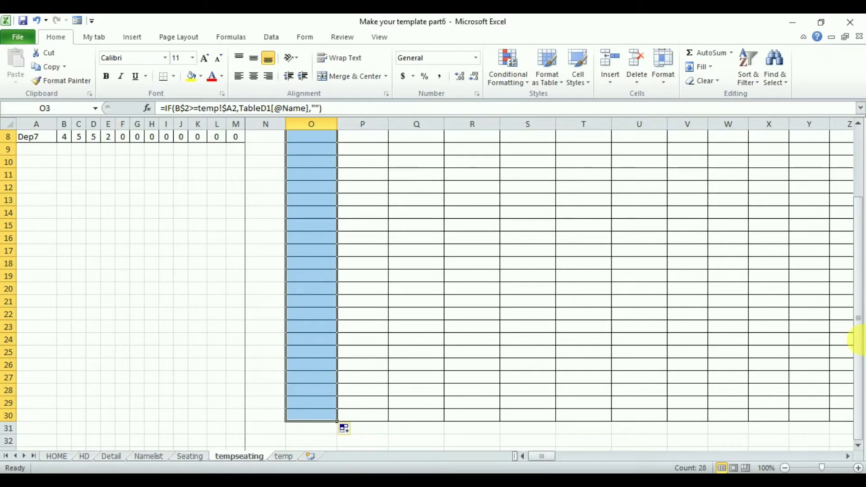
drag(859, 340, 850, 209)
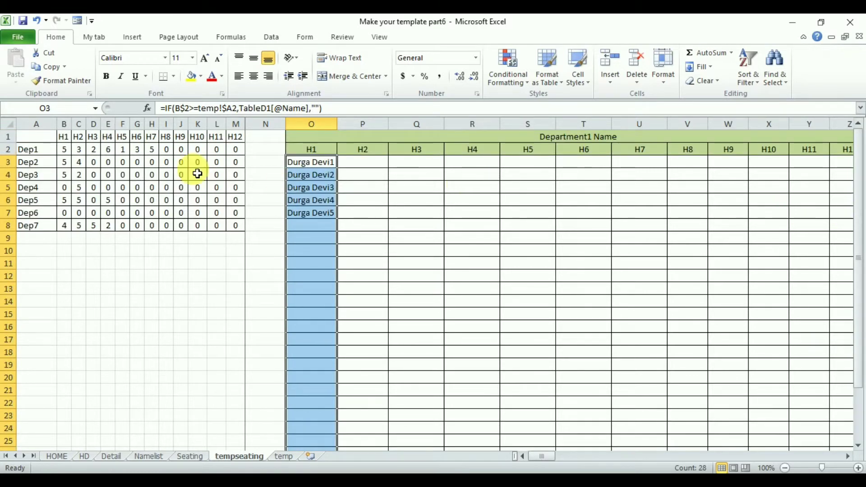
click(69, 153)
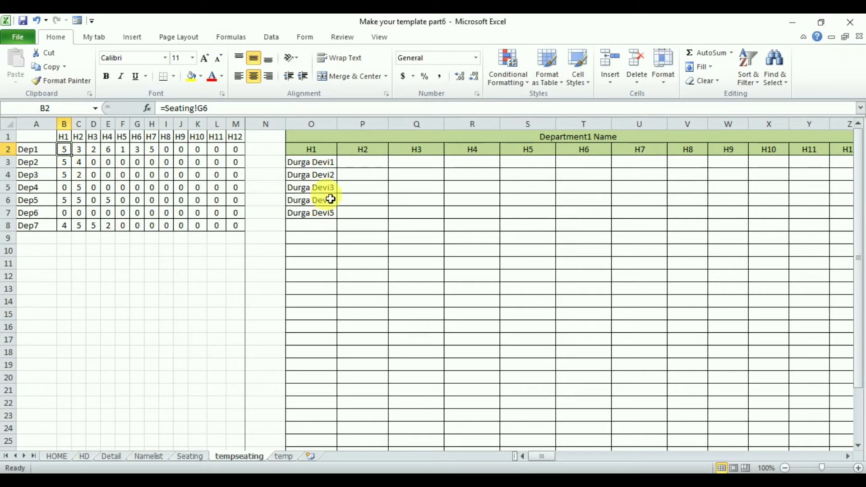
Begin an IF formula in P3, under Department1 Name H2, with the logical test C$2>=temp!$A2.
click(371, 167)
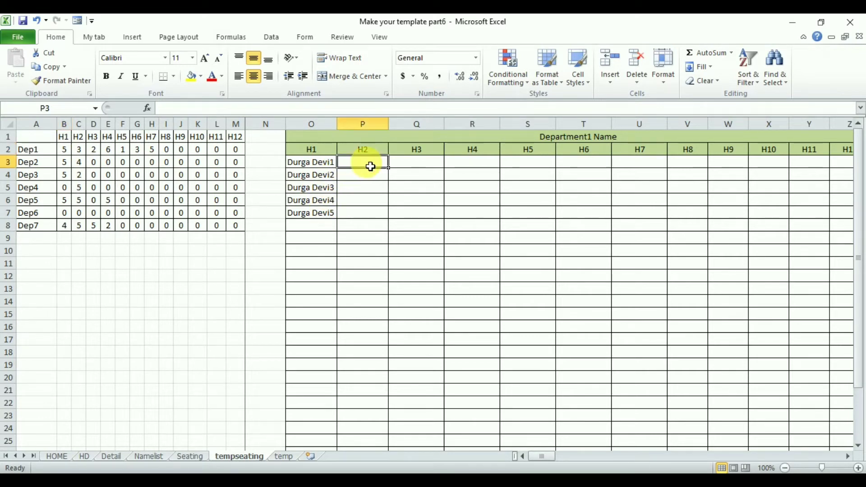
text(=if)
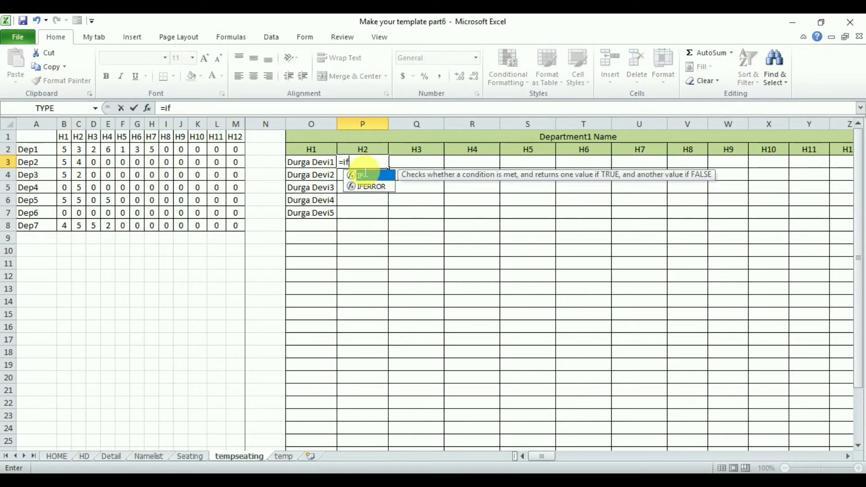
double_click(368, 176)
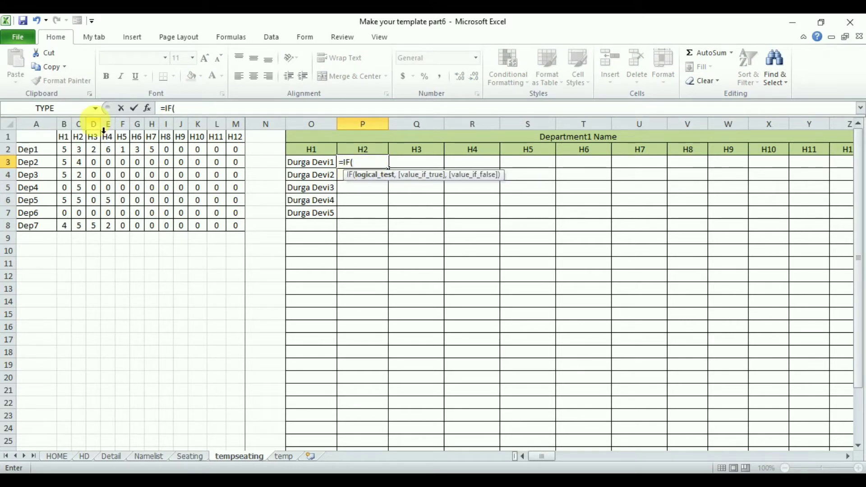
click(81, 153)
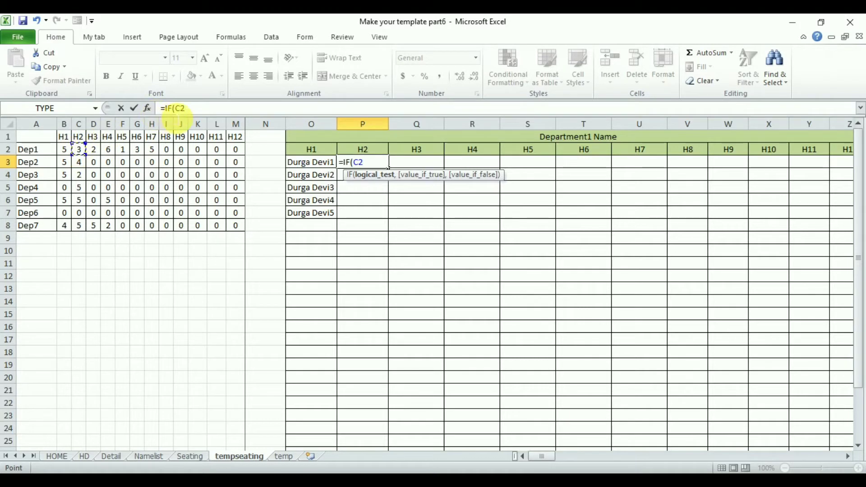
click(181, 109)
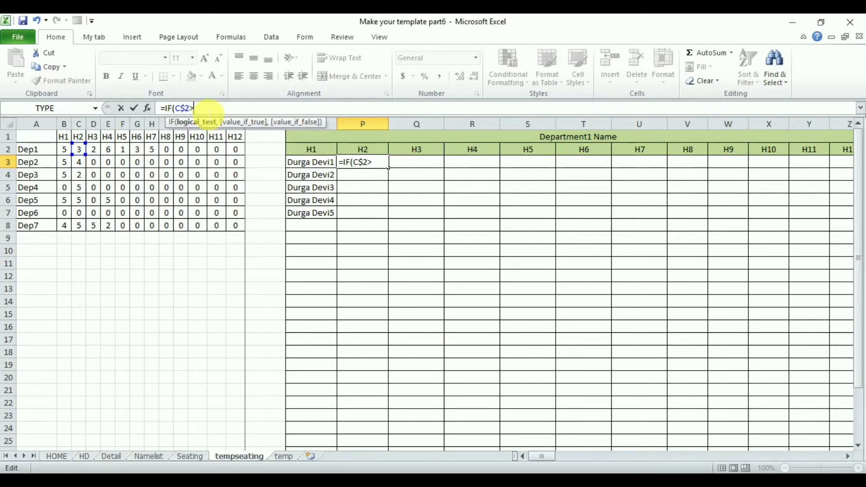
click(283, 456)
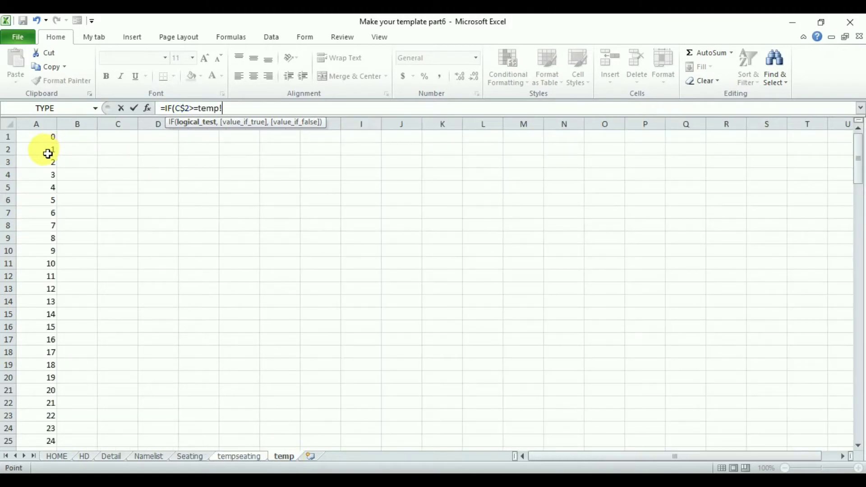
click(43, 149)
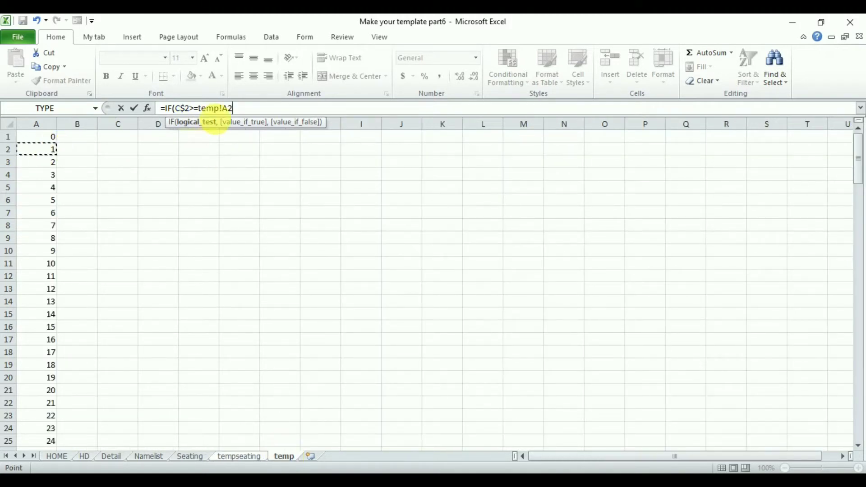
click(222, 109)
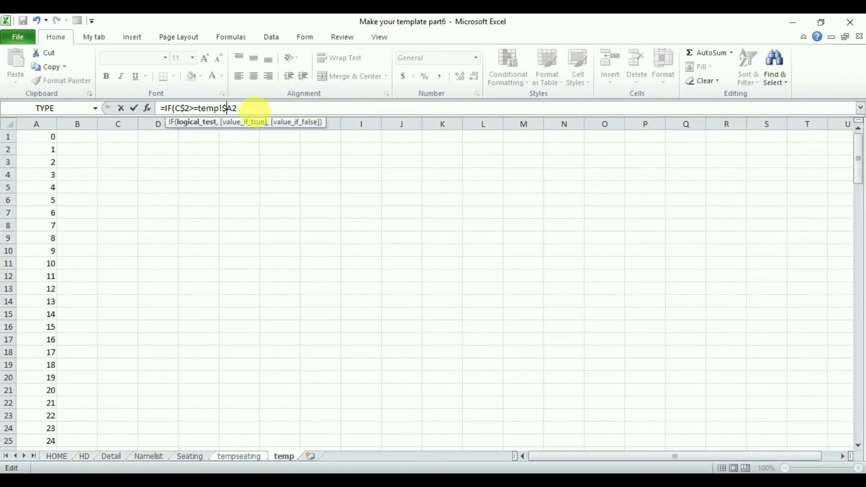
text(,)
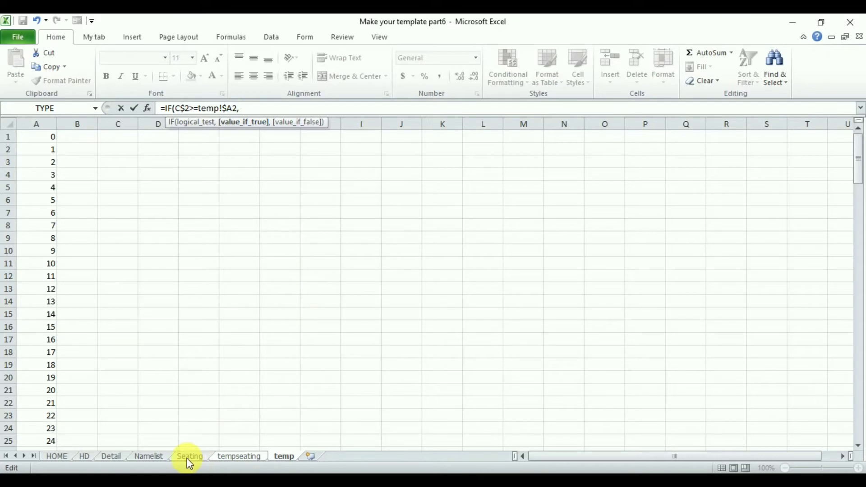
click(239, 456)
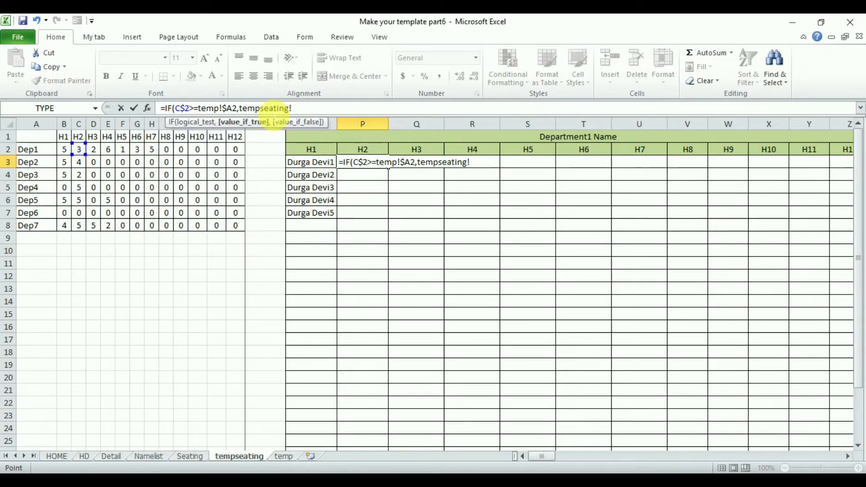
drag(292, 109, 247, 109)
key(BackSpace)
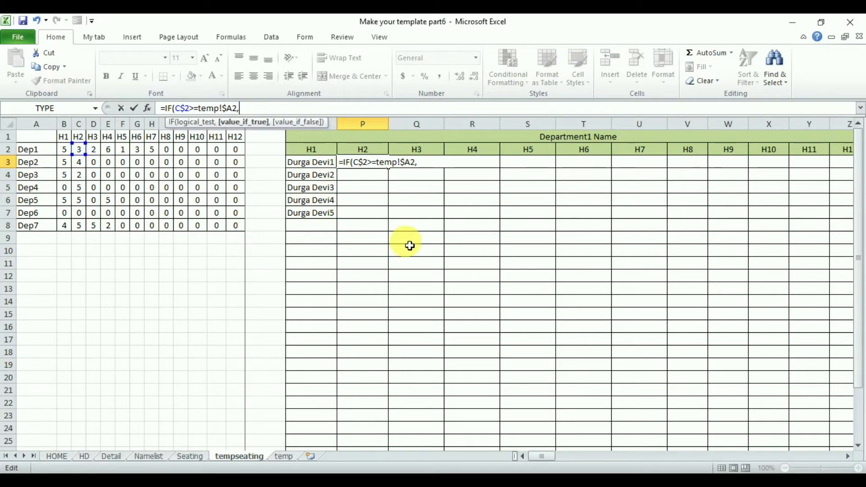
text(ff)
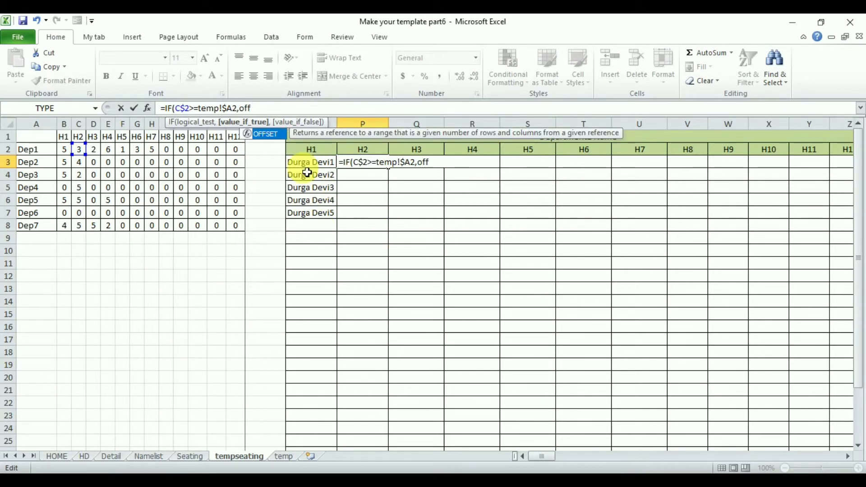
double_click(268, 136)
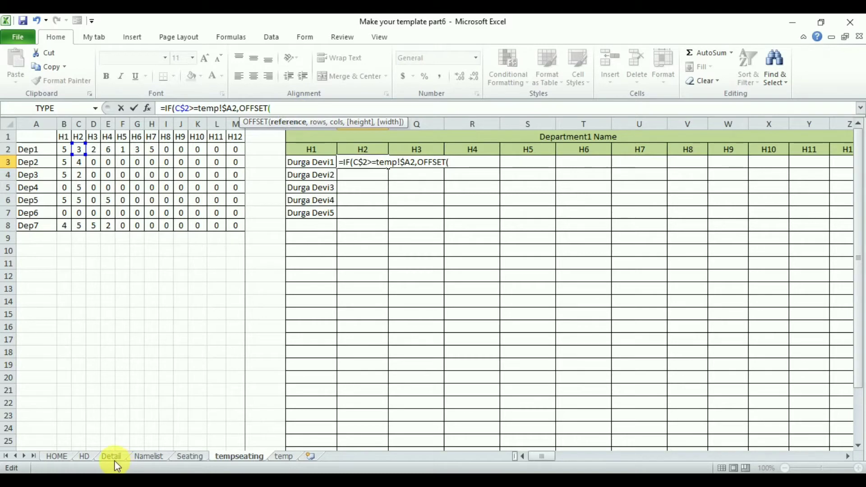
click(150, 457)
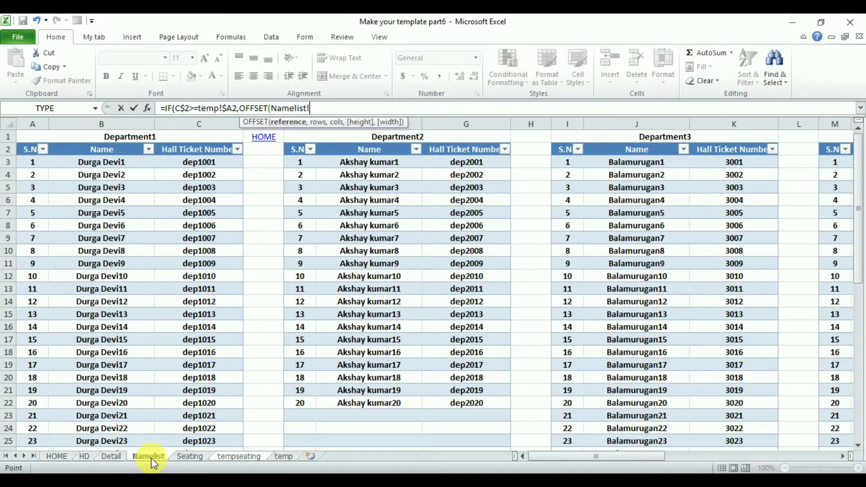
click(96, 163)
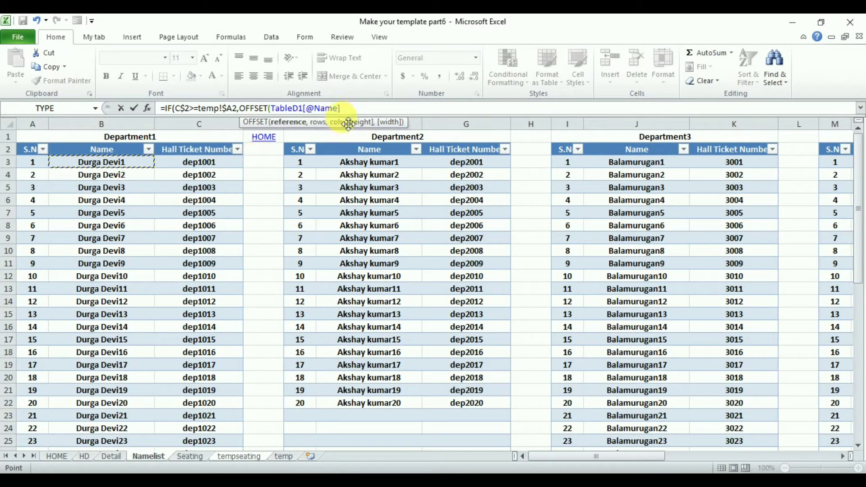
text(,)
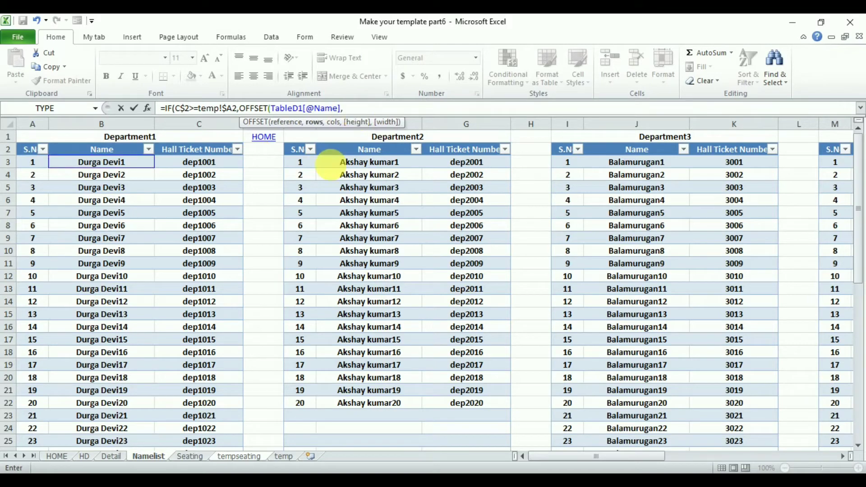
Complete the P3 formula with tempseating!B$2 as the OFFSET rows, blank columns, height and width 1, and an empty string when false.
click(242, 459)
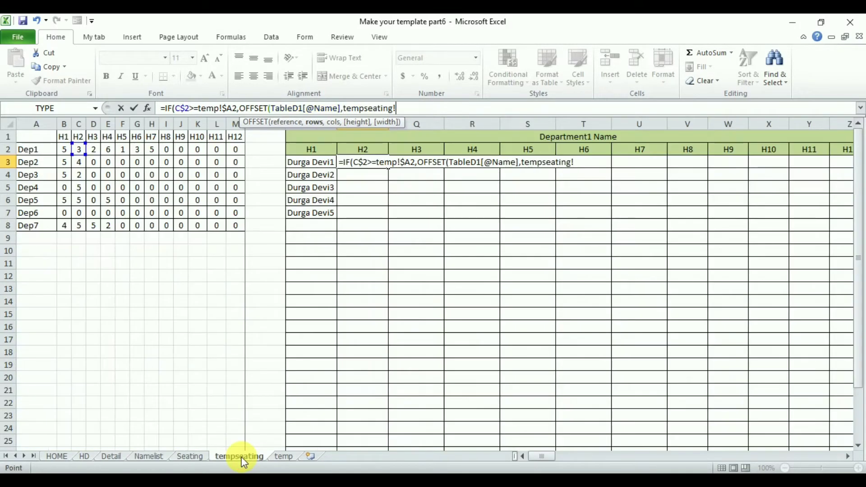
click(68, 154)
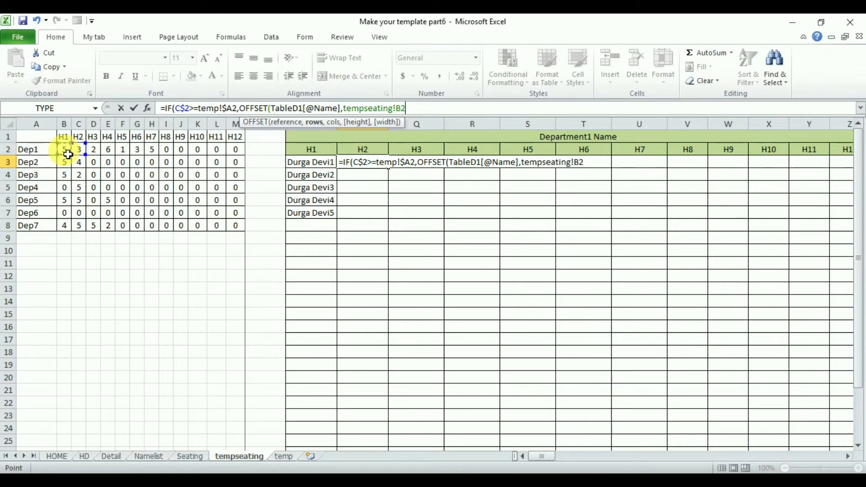
click(407, 110)
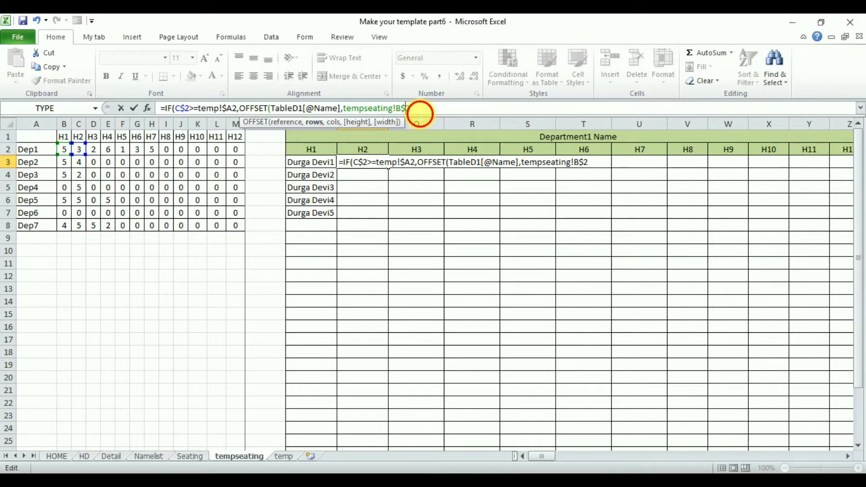
text(,)
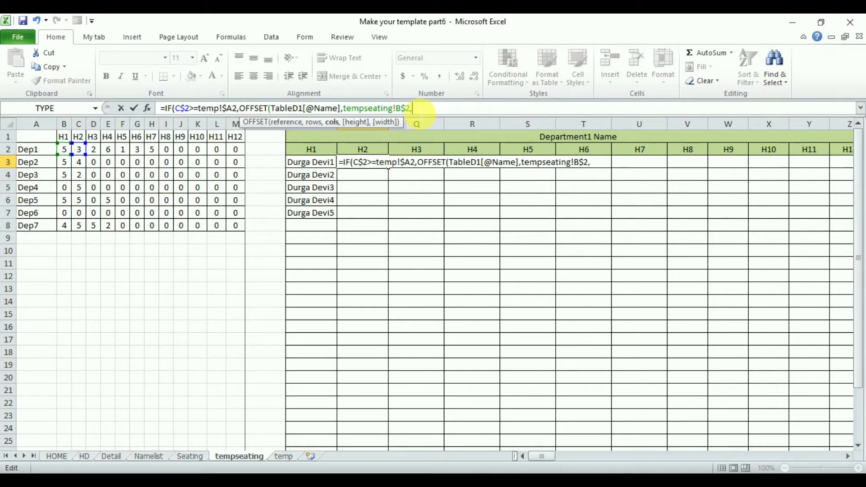
text(,1)
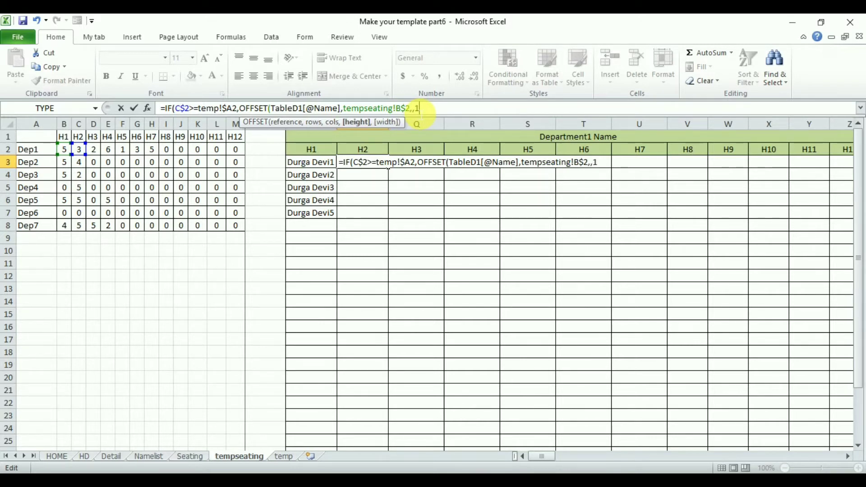
text(,1)
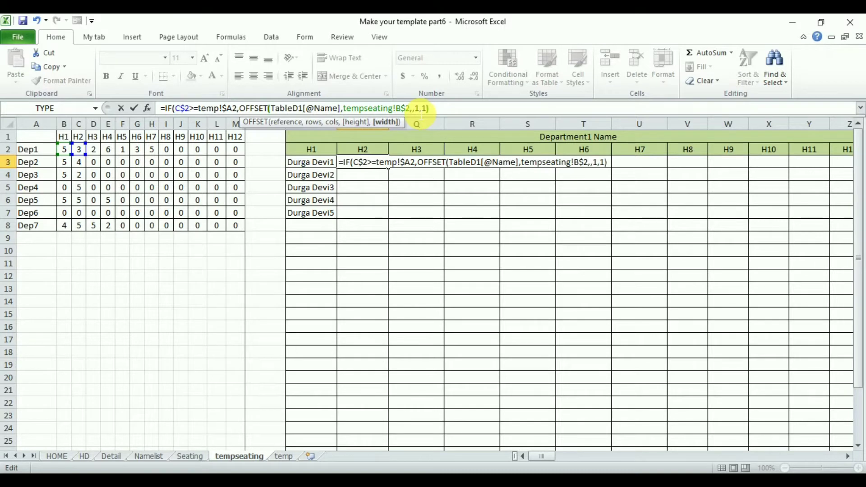
text())
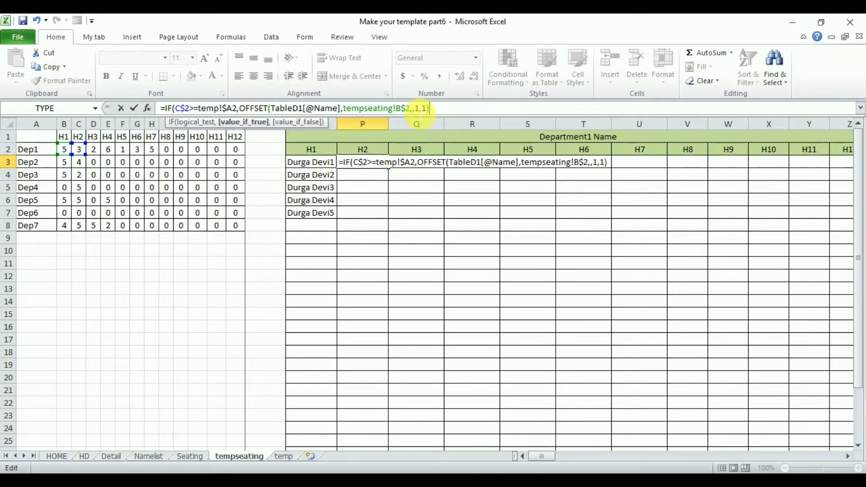
text(,)
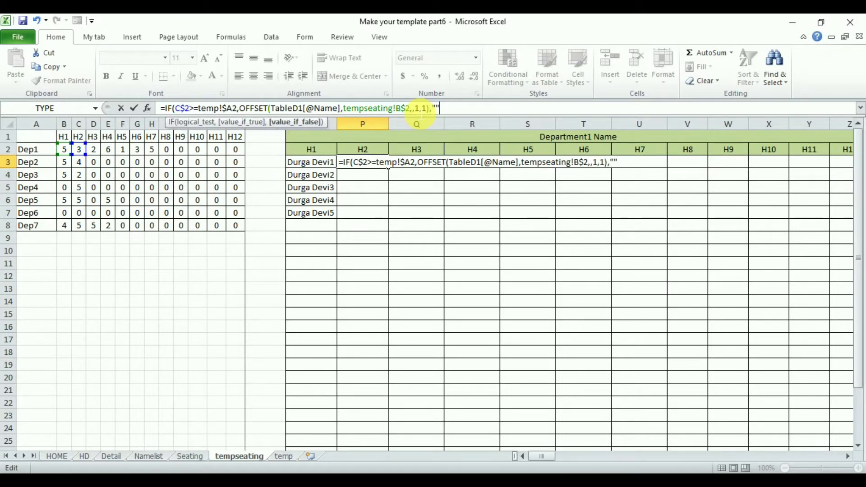
text(""))
key(Return)
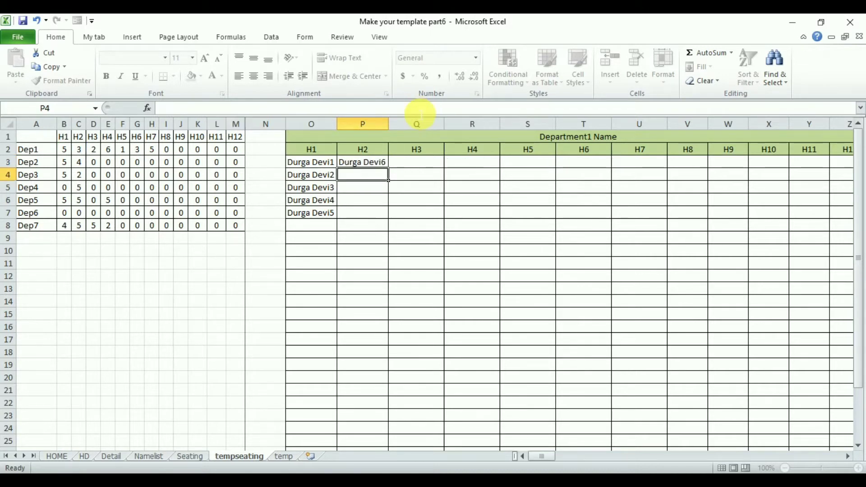
Fill the P3 formula down the Department1 Name H2 column to P30.
click(375, 165)
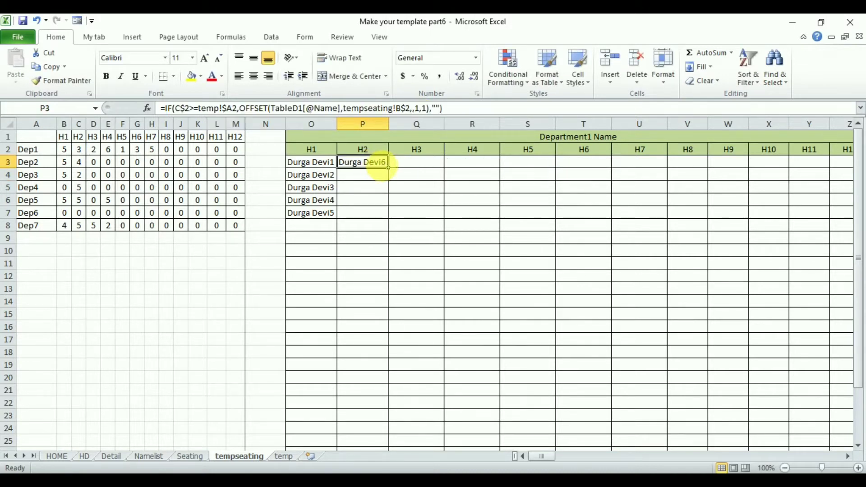
double_click(394, 175)
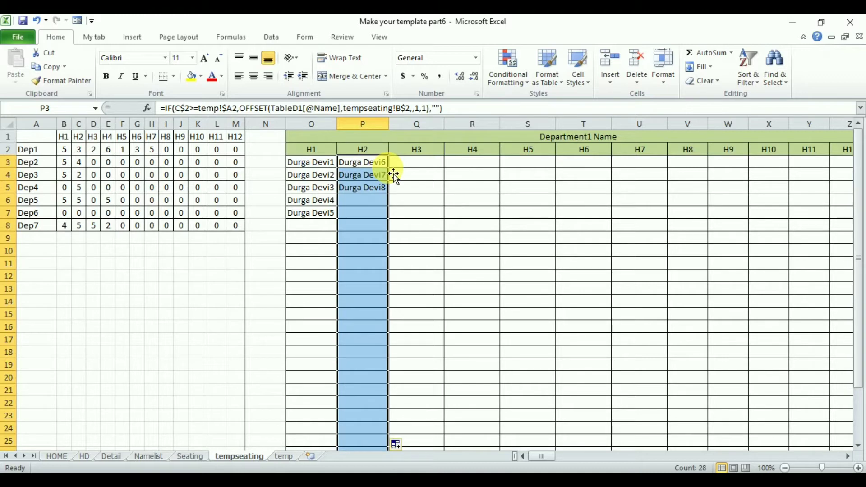
click(368, 167)
Begin an IF formula in Q3, under Department1 Name H3, with the logical test D$2>=temp!$A2.
click(413, 163)
text(=)
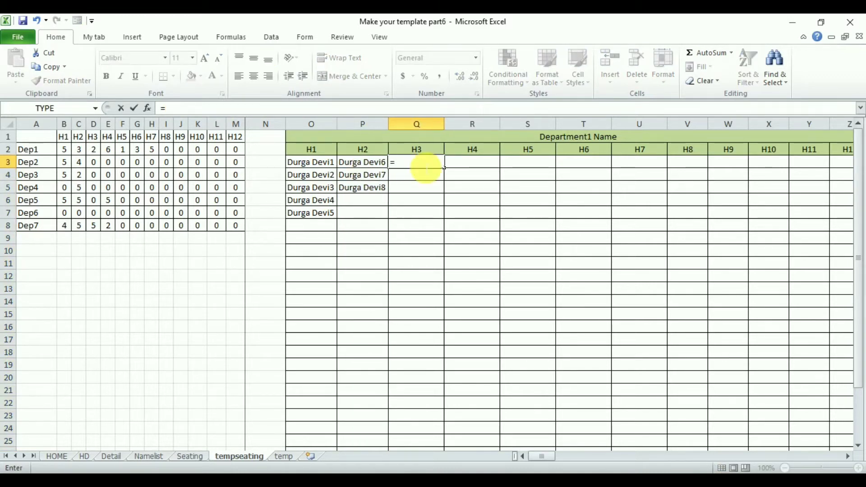
text(if)
double_click(417, 174)
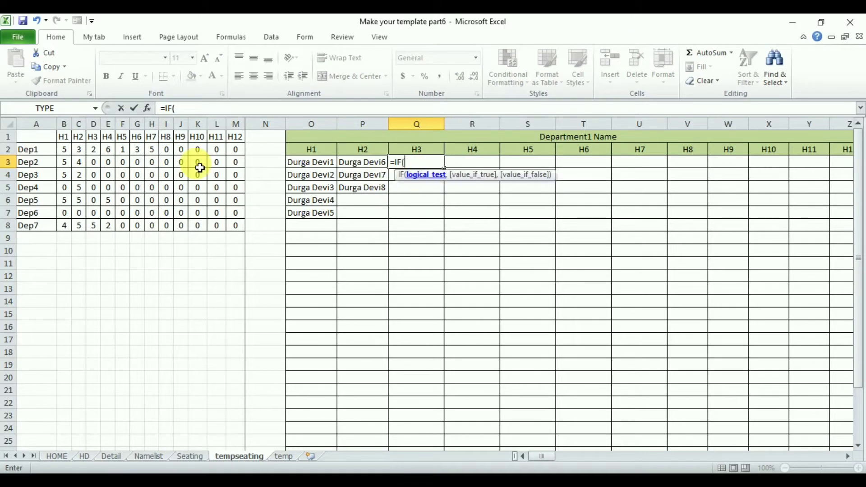
click(96, 154)
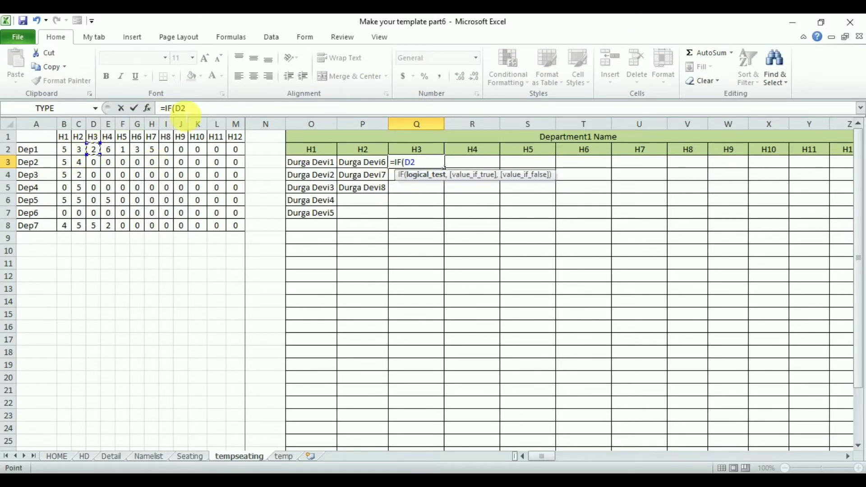
click(183, 108)
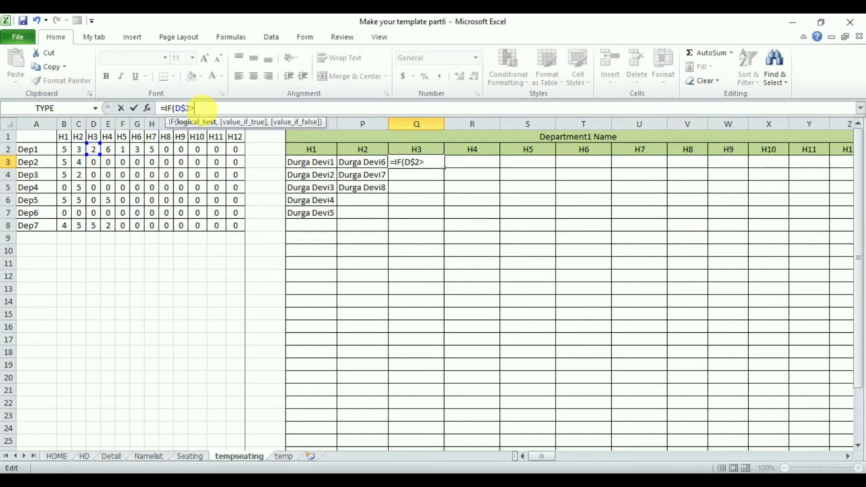
text(>=)
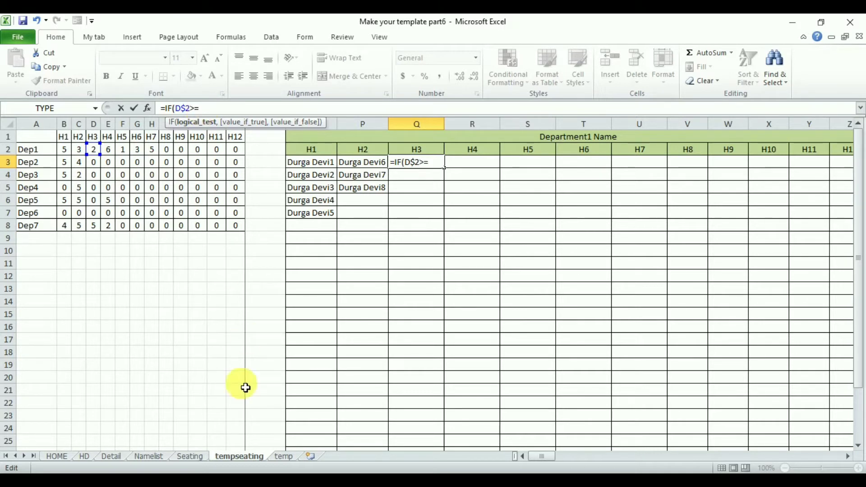
click(282, 456)
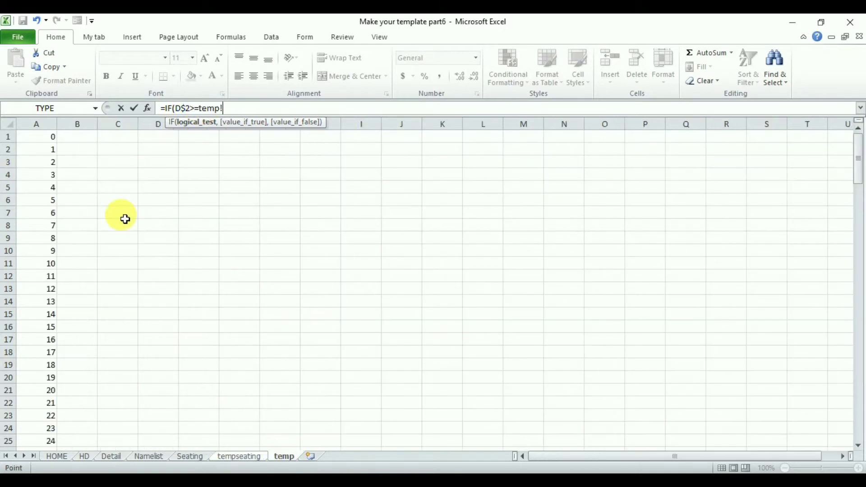
click(49, 149)
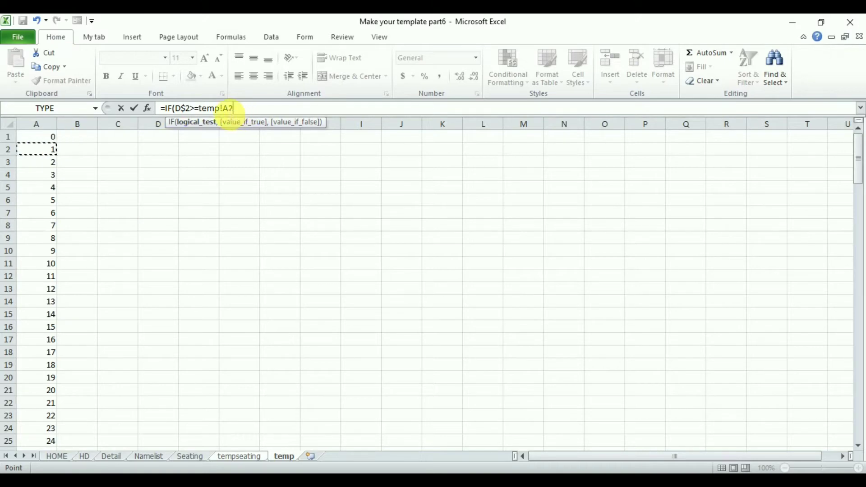
click(228, 109)
text($)
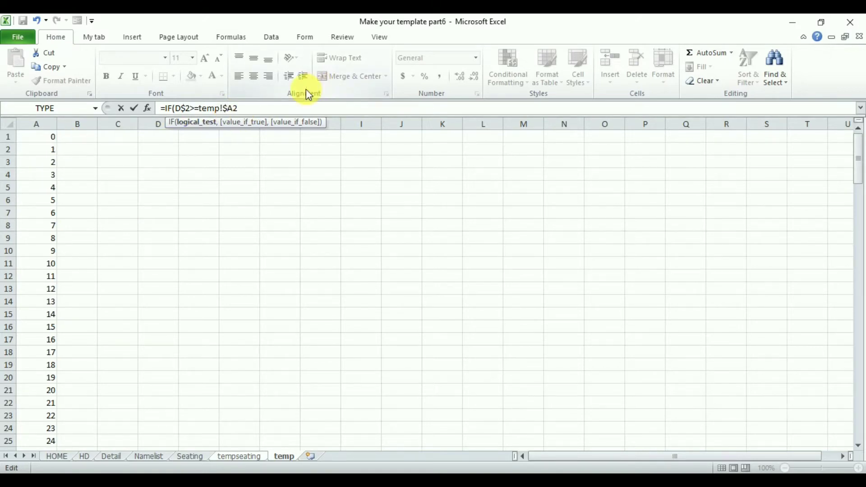
click(250, 109)
text(,)
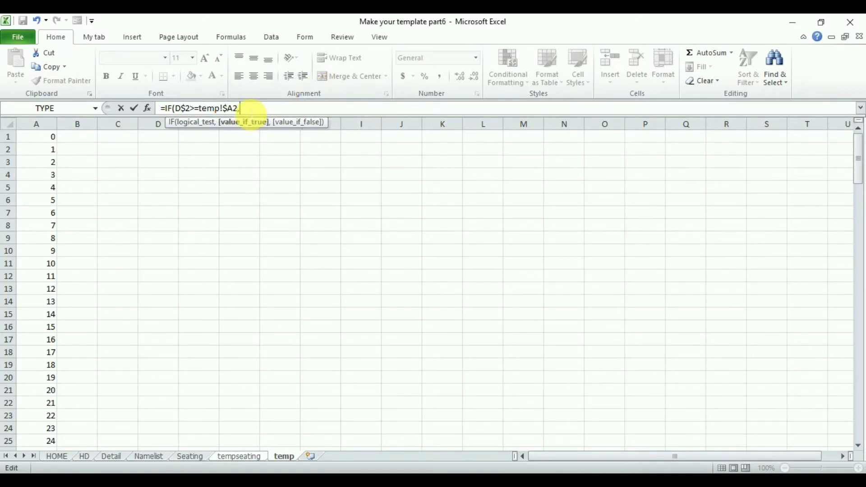
text(off)
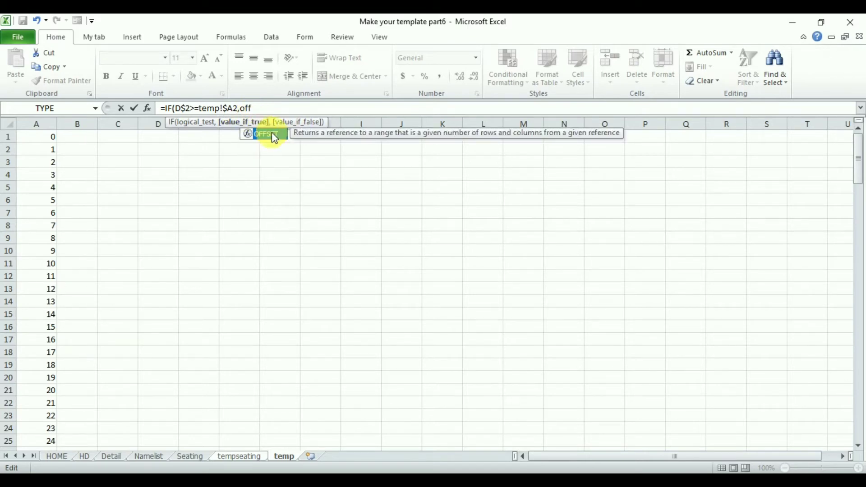
click(271, 134)
click(272, 134)
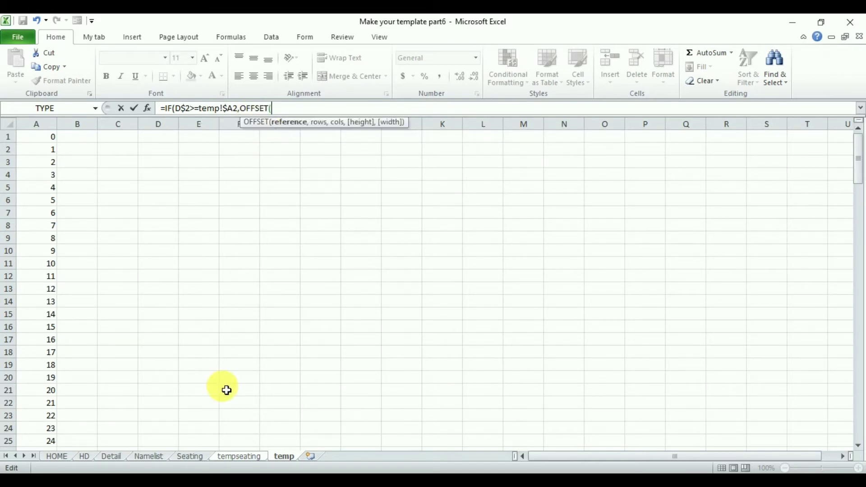
click(150, 456)
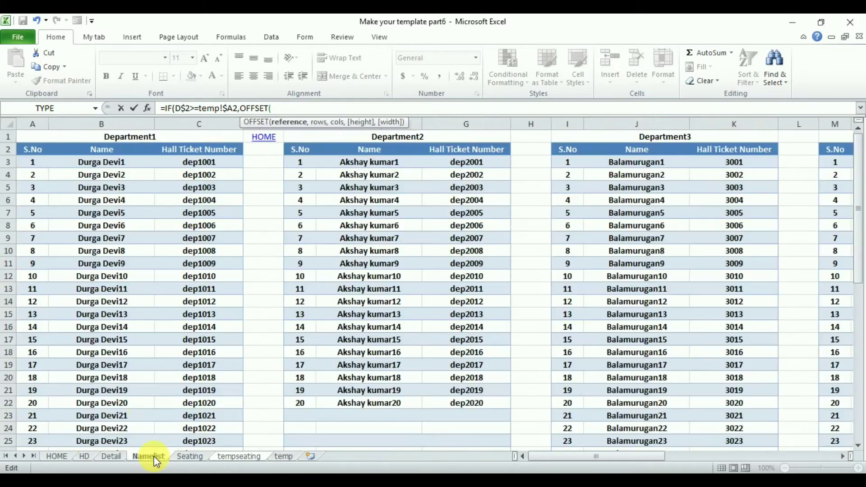
click(109, 170)
text(,)
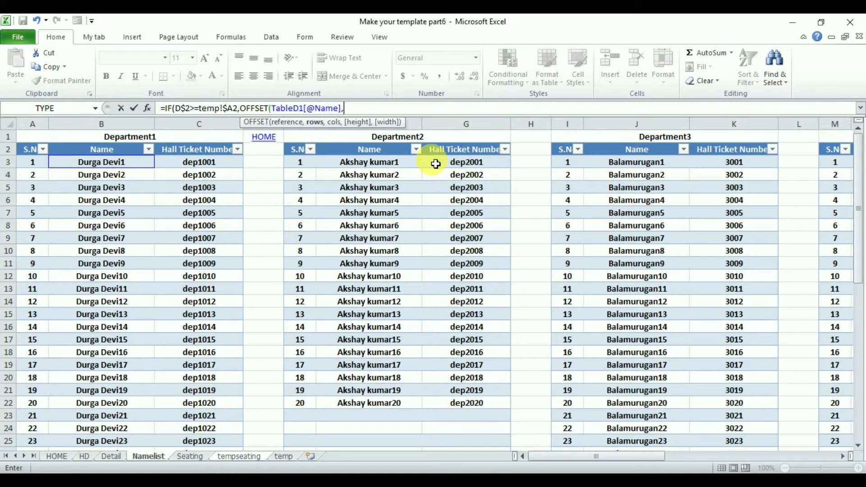
Set the OFFSET rows argument in Q3 to SUM(tempseating!B2:C2), covering Dep1's H1 and H2 counts.
click(235, 457)
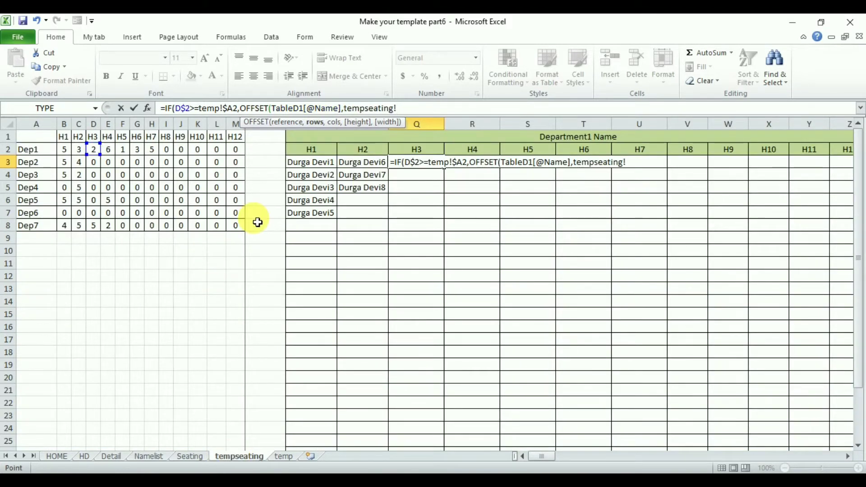
key(BackSpace)
key(BackSpace)
key(BackSpace)
key(BackSpace)
key(BackSpace)
key(BackSpace)
key(BackSpace)
key(BackSpace)
key(BackSpace)
key(BackSpace)
key(BackSpace)
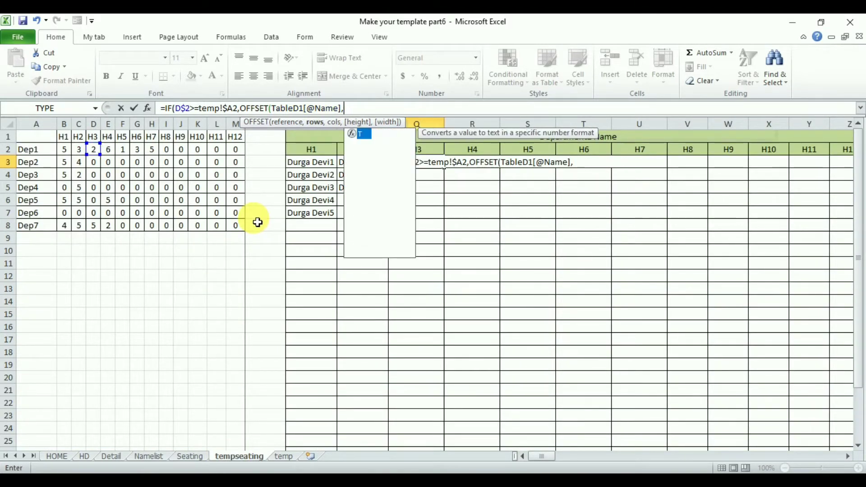
text(sum)
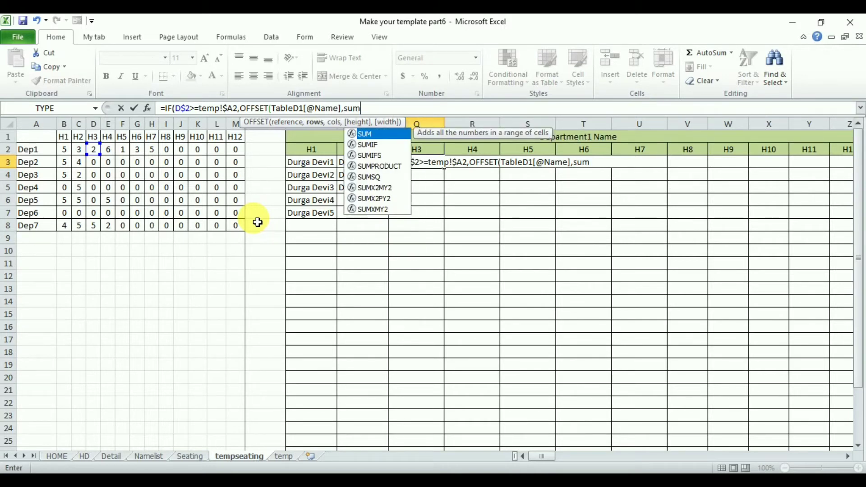
double_click(373, 133)
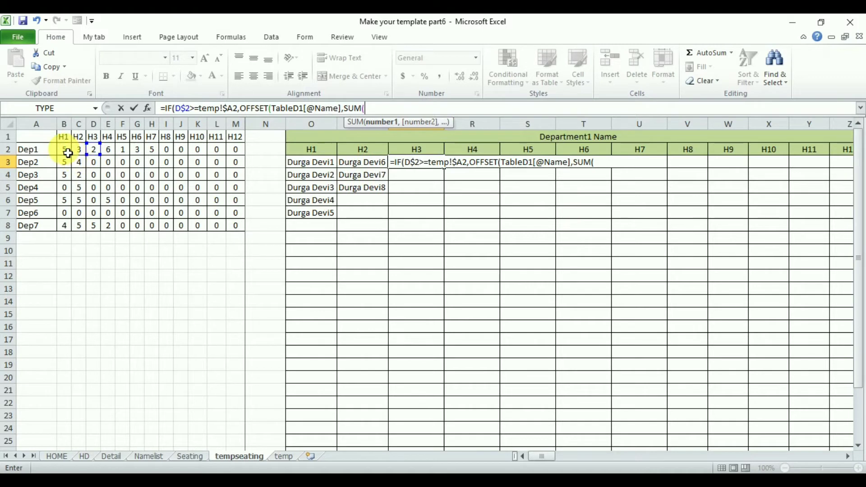
drag(64, 150, 79, 153)
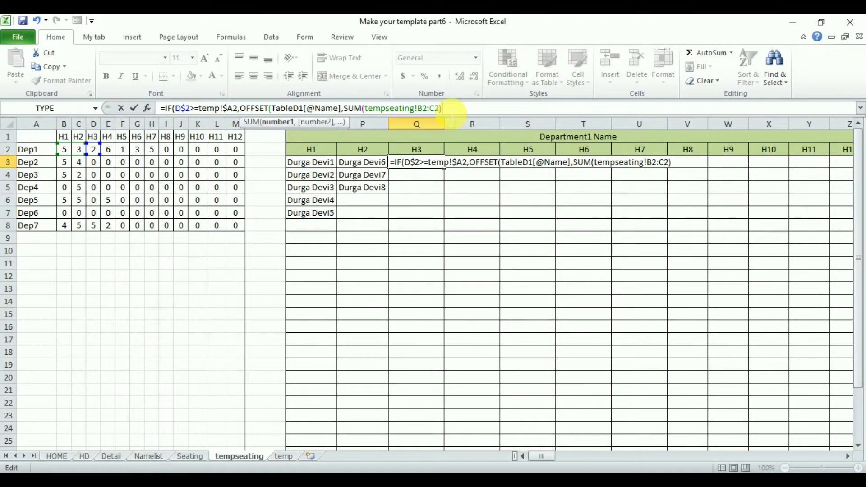
text(),)
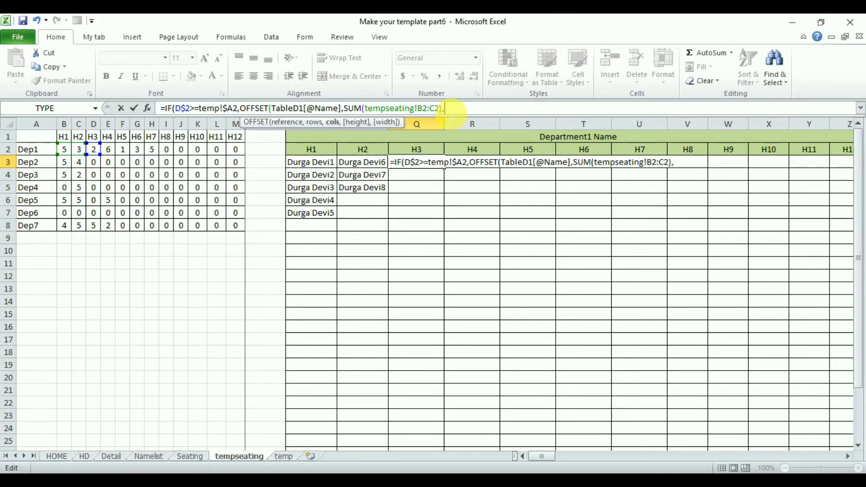
Complete the Q3 formula with blank columns, height and width 1 and an empty string when false, and fill it down the H3 column.
text(,1,1),)
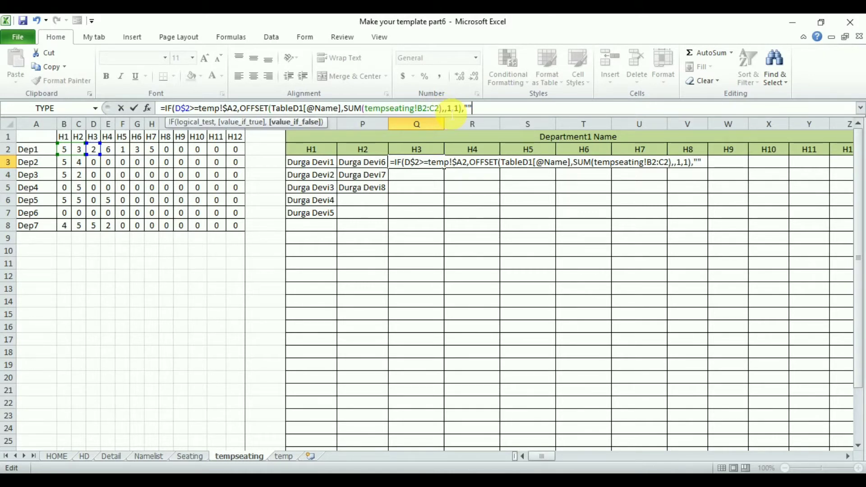
key(Return)
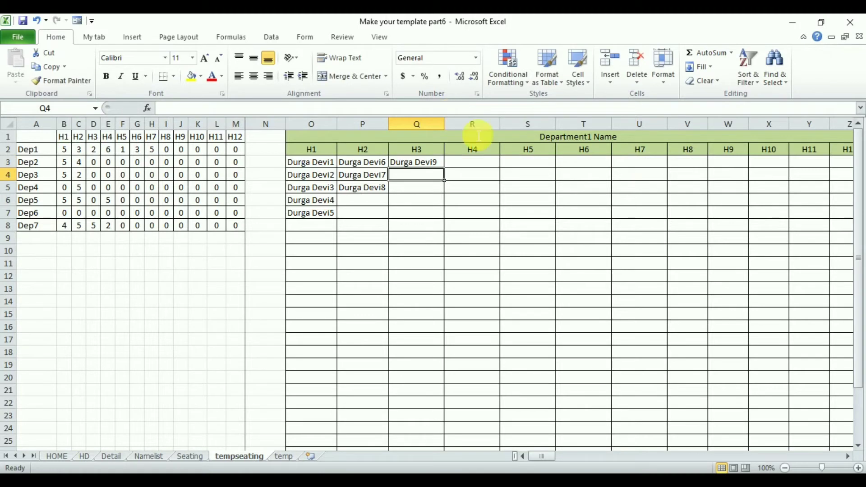
click(437, 164)
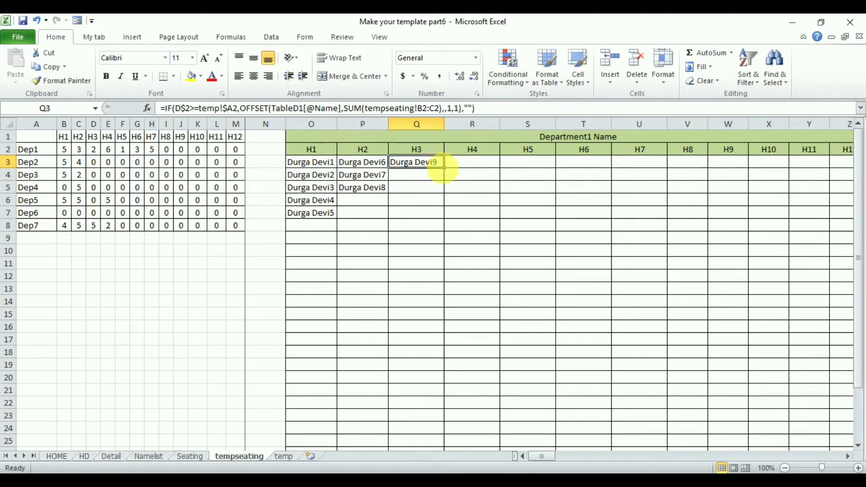
double_click(444, 168)
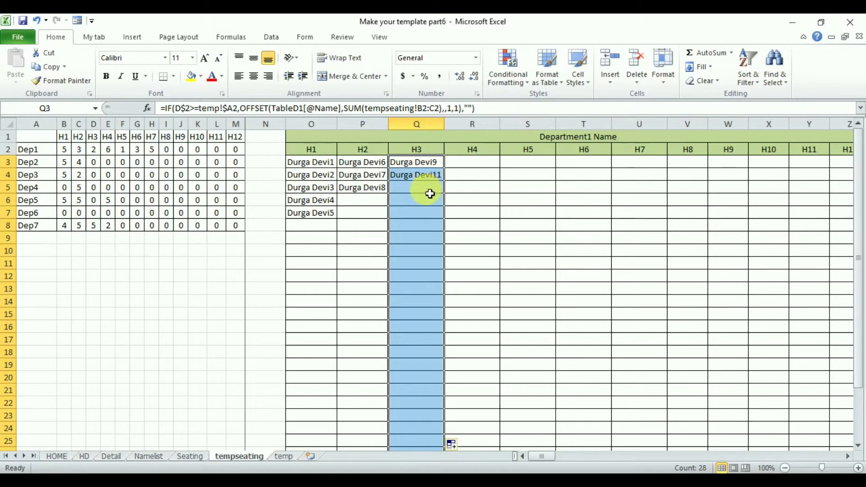
Lock the rows of the Q3 formula's SUM range as B$2:C$2 and refill the formula down the H3 column.
click(432, 165)
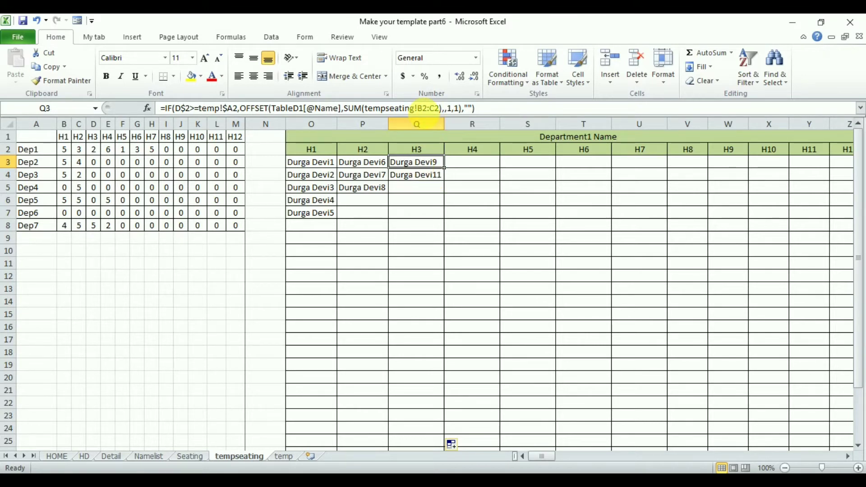
click(427, 109)
text($2:C)
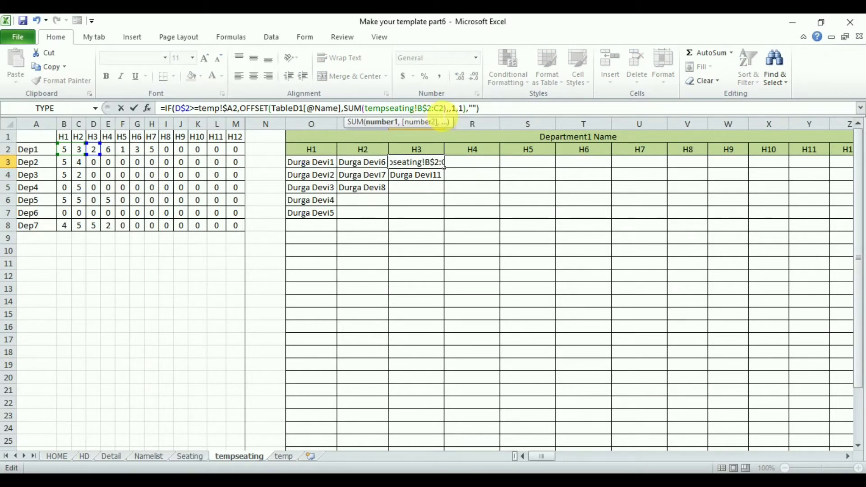
text($)
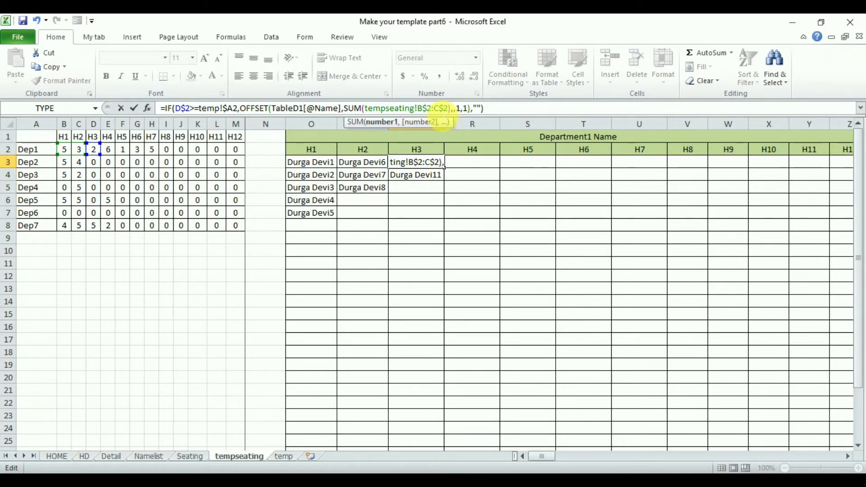
key(Return)
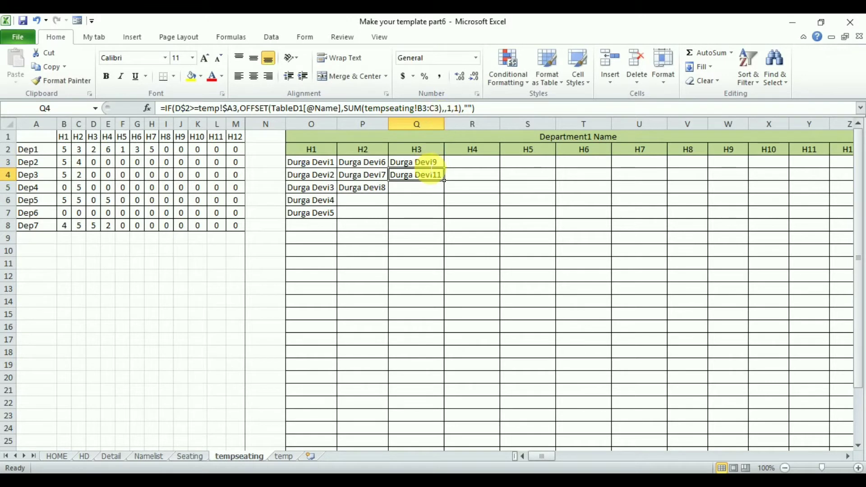
click(438, 164)
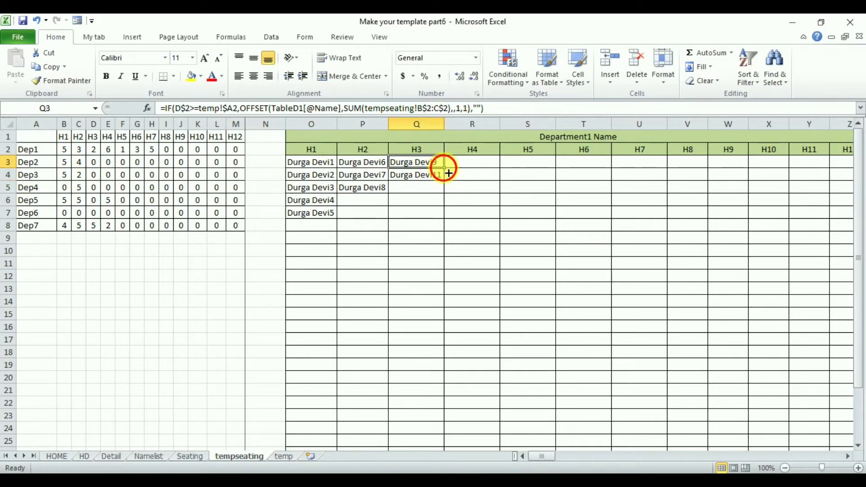
double_click(448, 173)
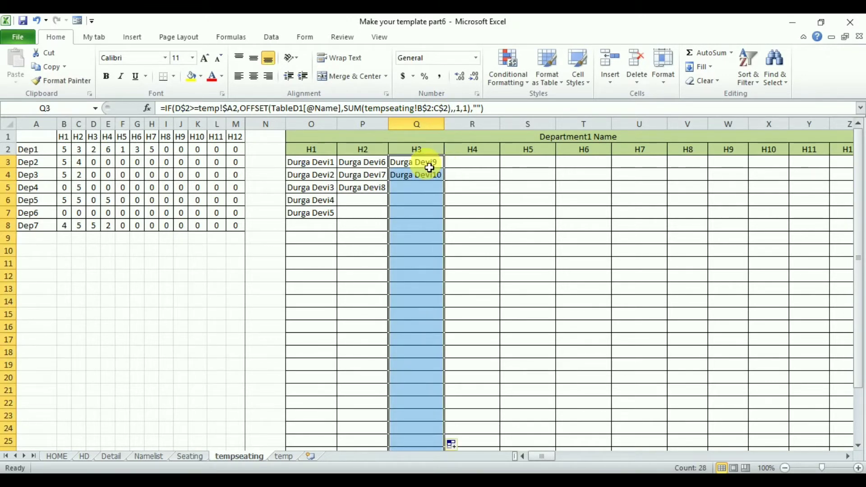
Copy the complete formula text of Q3, leaving the cell unchanged.
click(429, 166)
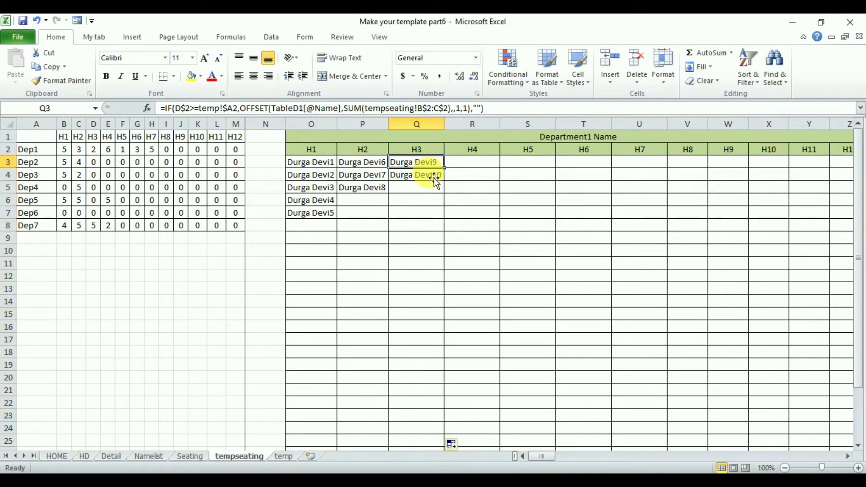
click(434, 178)
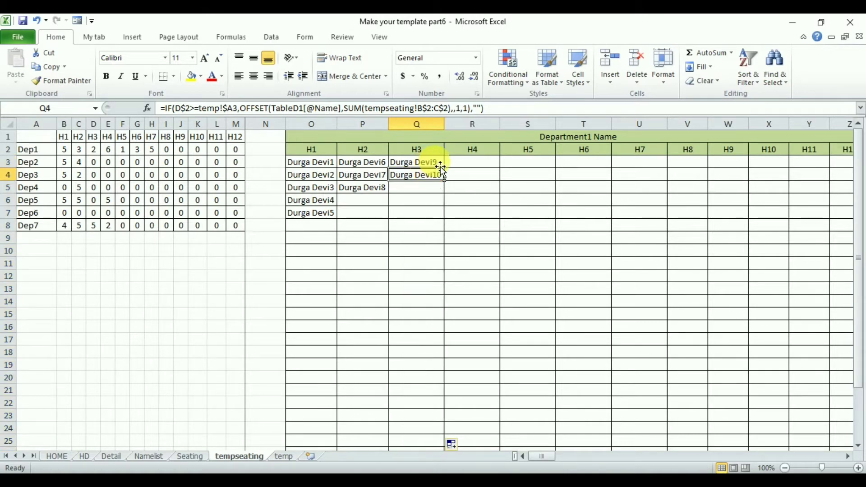
click(438, 165)
double_click(439, 163)
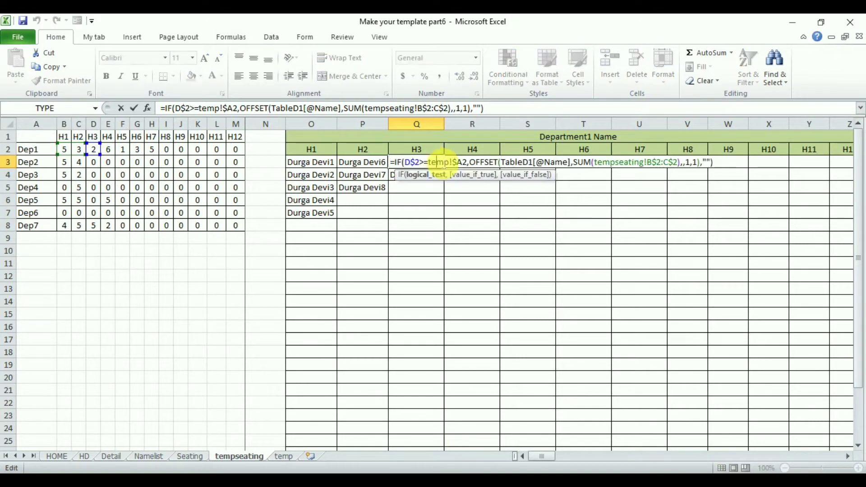
key(Escape)
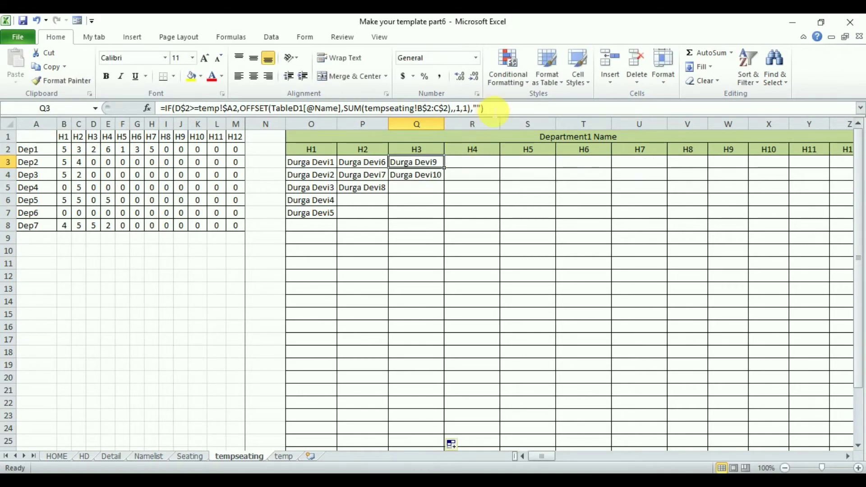
triple_click(176, 109)
key(ctrl+c)
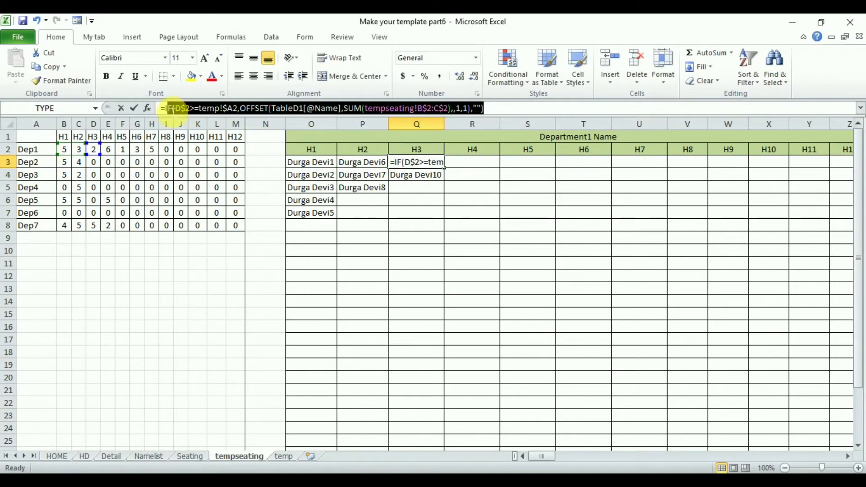
key(Escape)
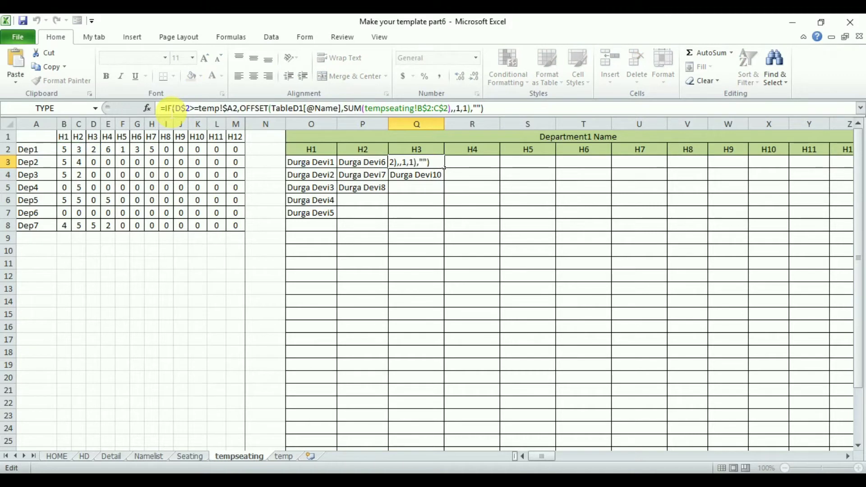
Enter the copied formula in R3 with the test on E$2 and SUM range B$2:D$2, and fill it down the H4 column.
click(476, 165)
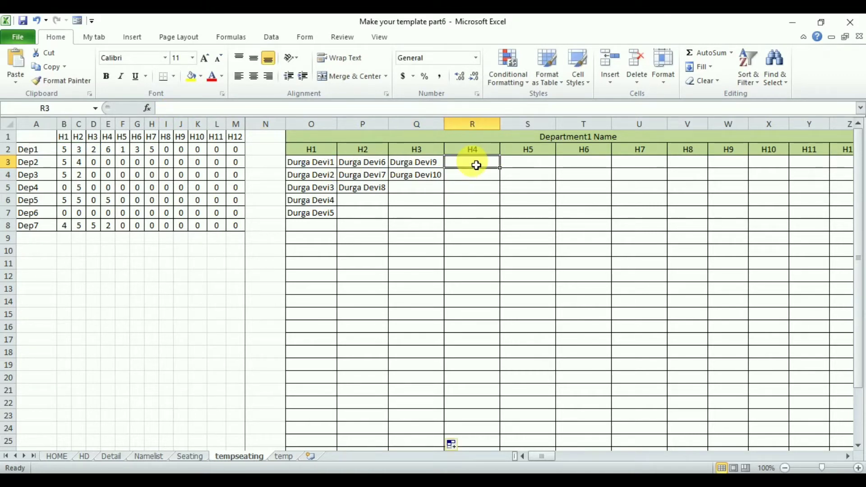
text(=)
key(ctrl+v)
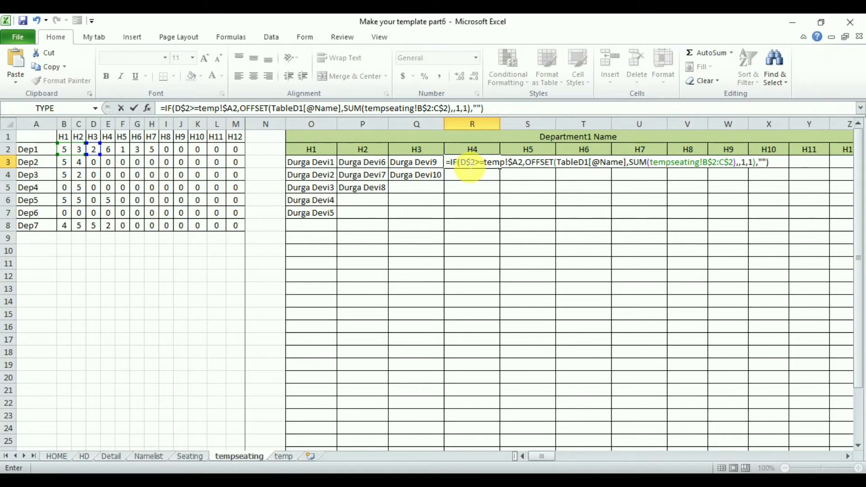
click(463, 163)
text(E)
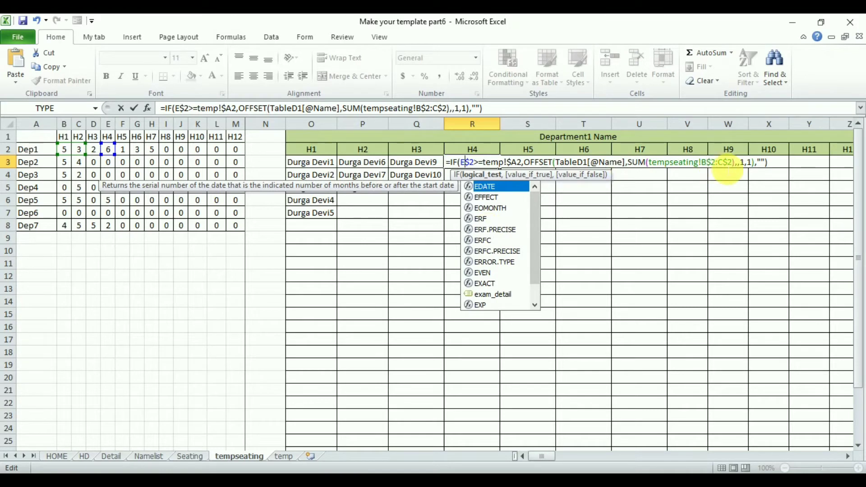
click(729, 167)
text(D)
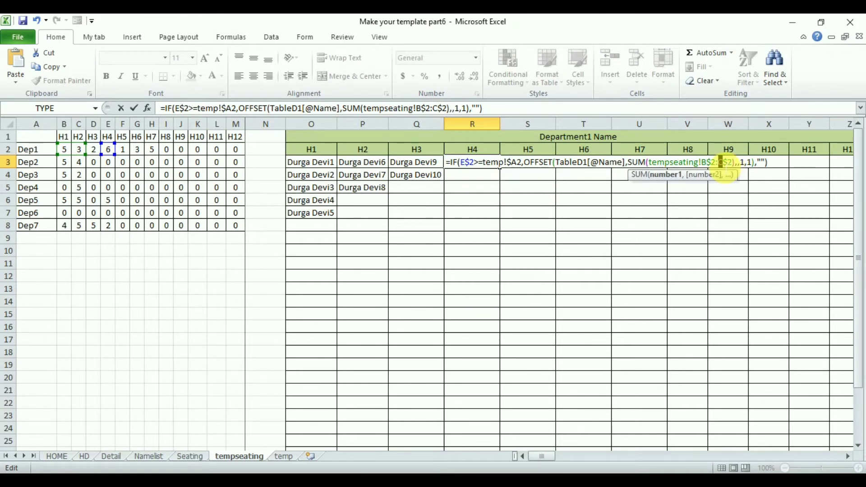
key(Return)
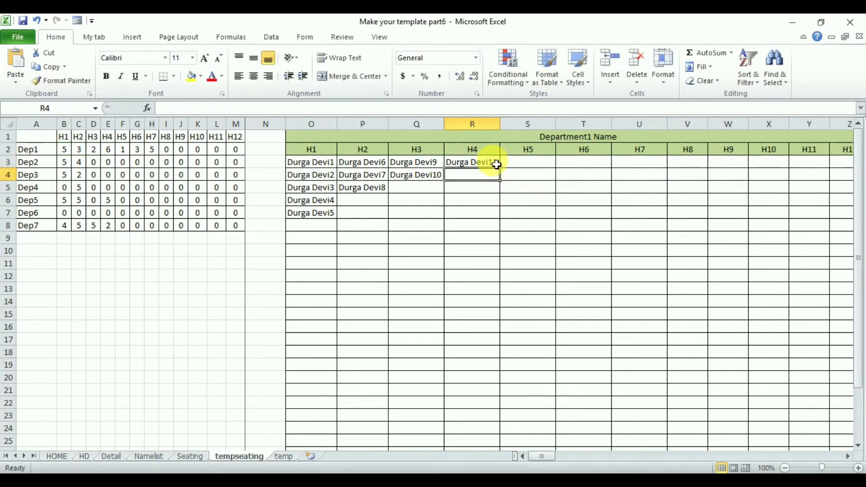
click(495, 163)
double_click(501, 168)
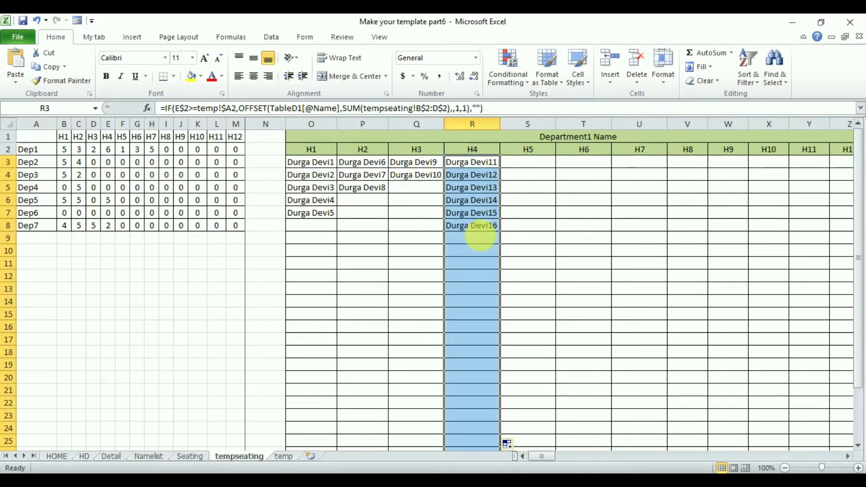
Copy the complete formula text of R3, leaving the cell unchanged.
click(493, 167)
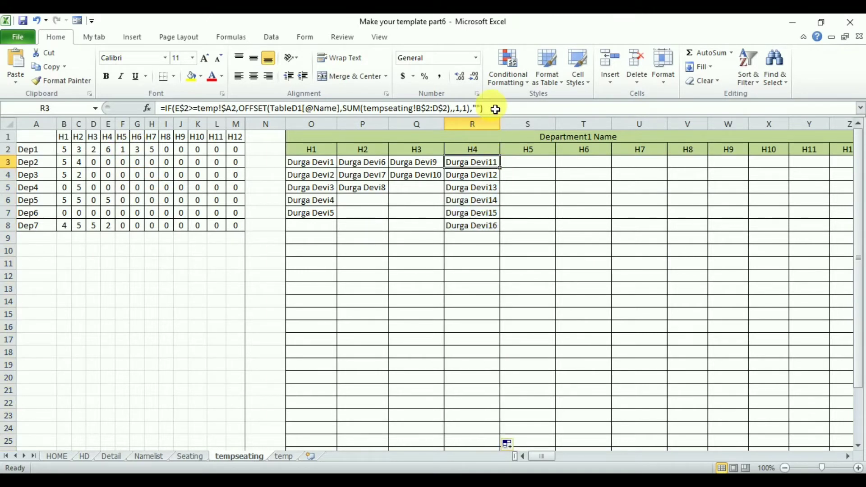
drag(492, 108, 173, 110)
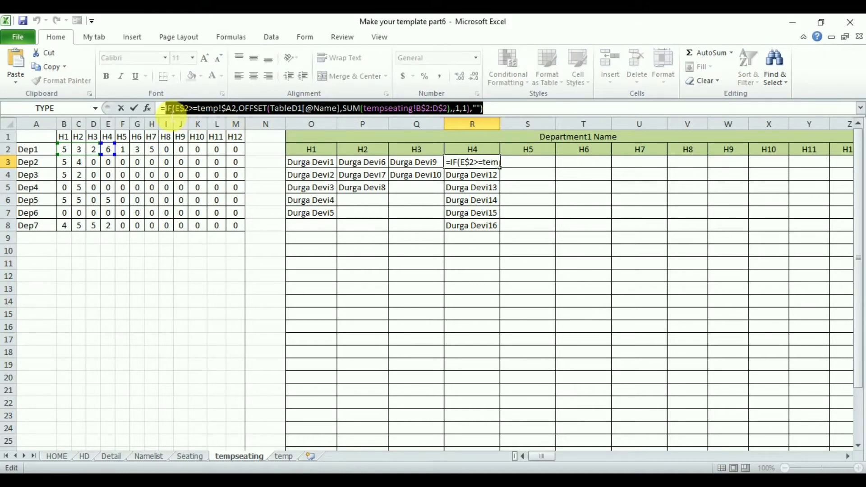
key(ctrl+c)
key(Escape)
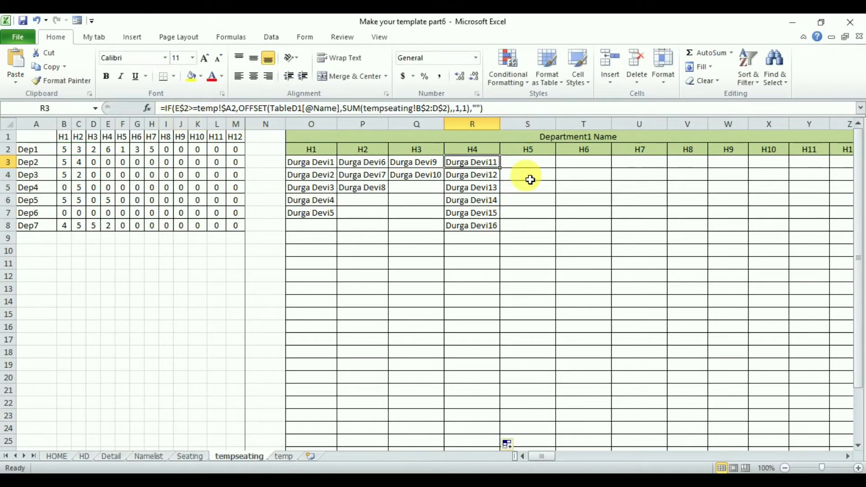
Enter the copied formula in S3 with the test on F$2 and SUM range B$2:E$2.
click(537, 166)
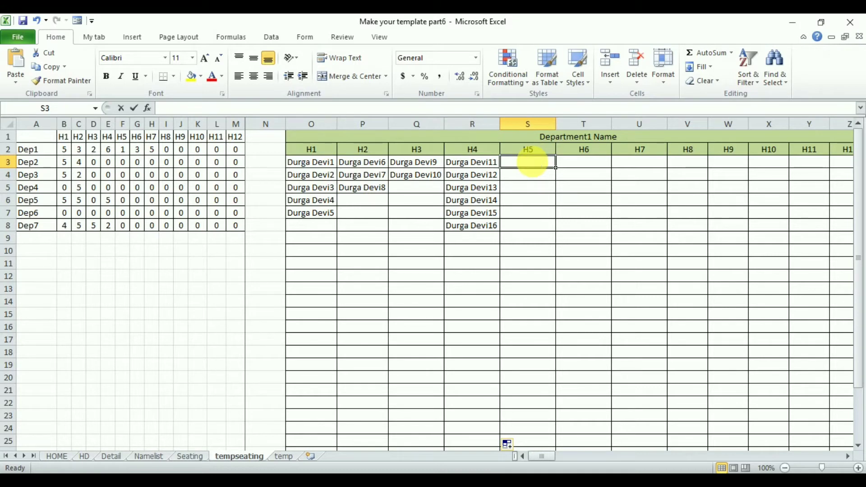
text(=)
key(ctrl+v)
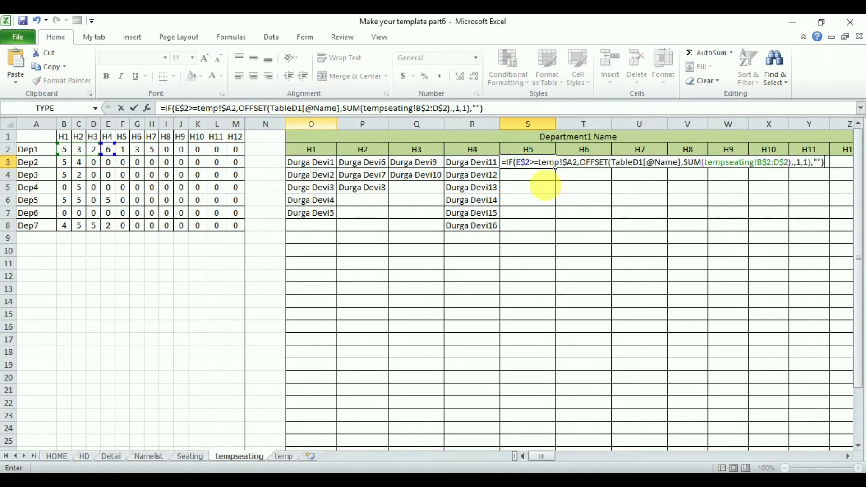
drag(526, 168, 520, 168)
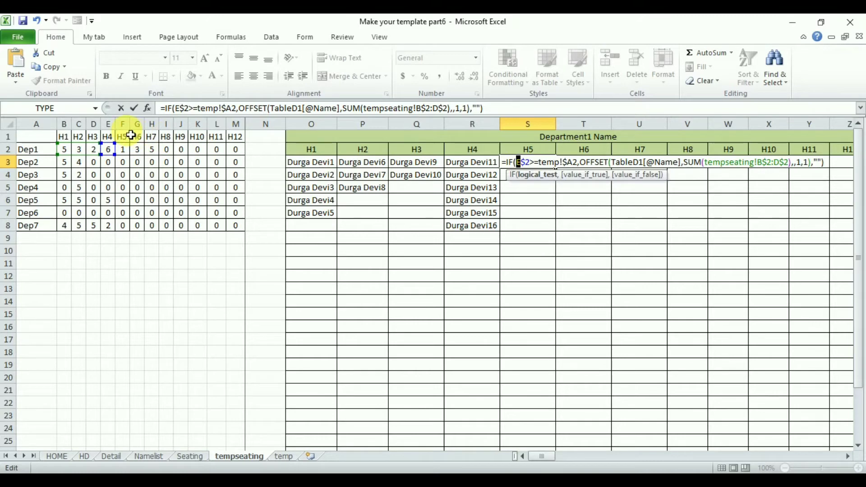
text(F)
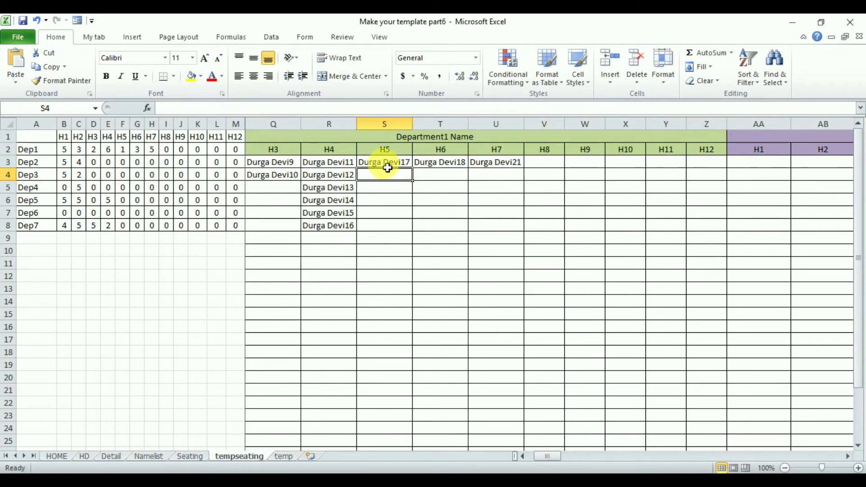
Fill the row 3 formulas in S3:Z3 down the Department1 columns H5 to H12.
drag(387, 163, 720, 167)
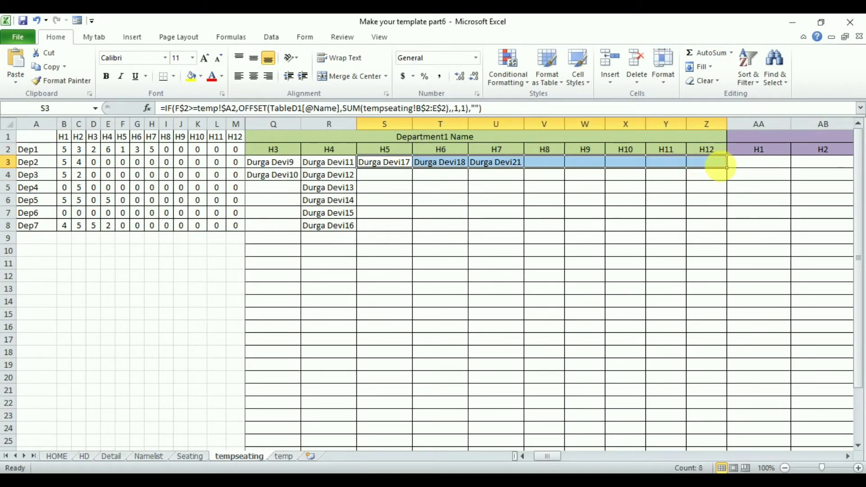
double_click(726, 167)
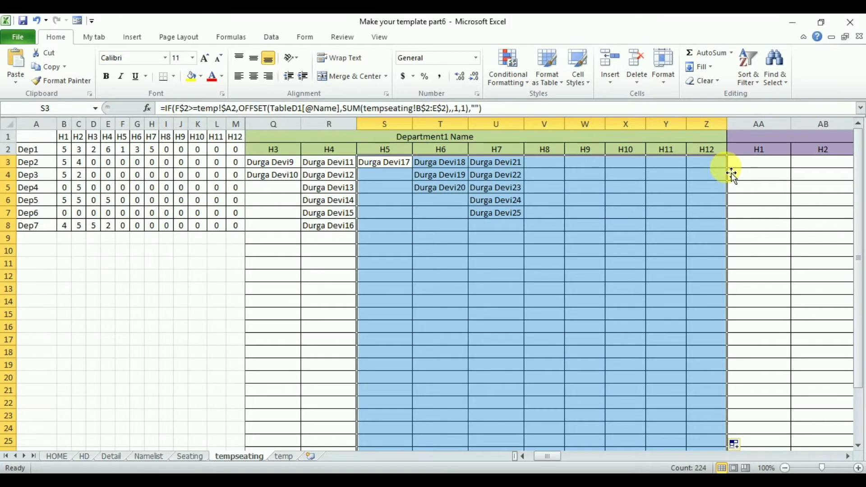
click(560, 251)
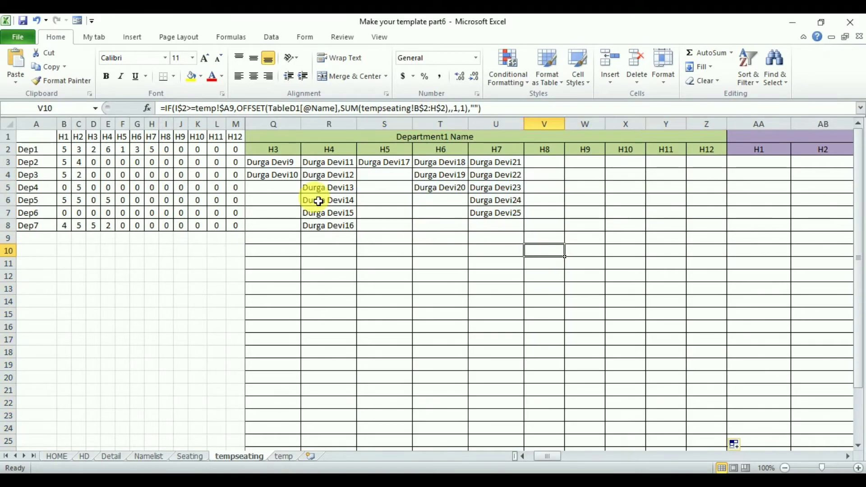
Copy the whole Department1 formula block, columns O to Z from row 3 down.
click(523, 457)
click(522, 457)
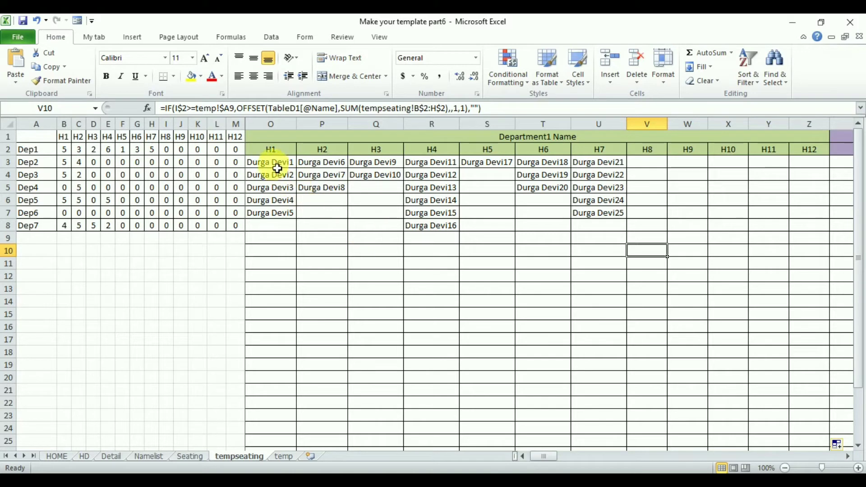
drag(277, 169, 812, 173)
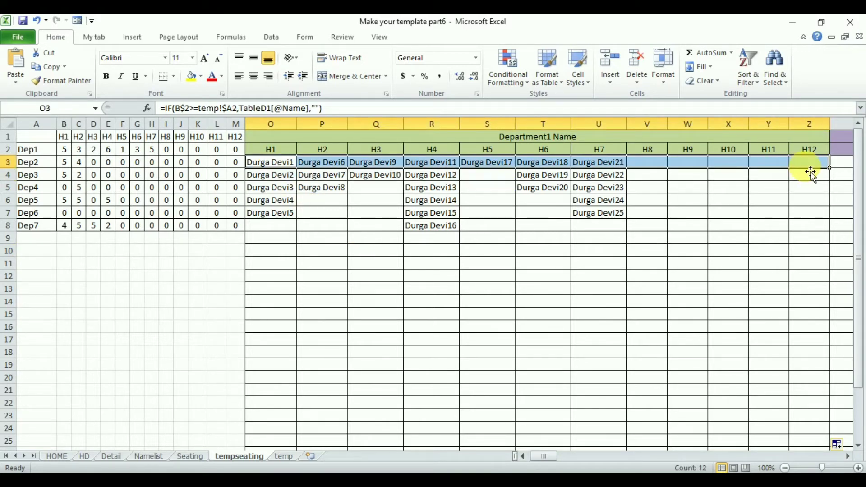
drag(811, 174, 810, 170)
drag(859, 216, 855, 145)
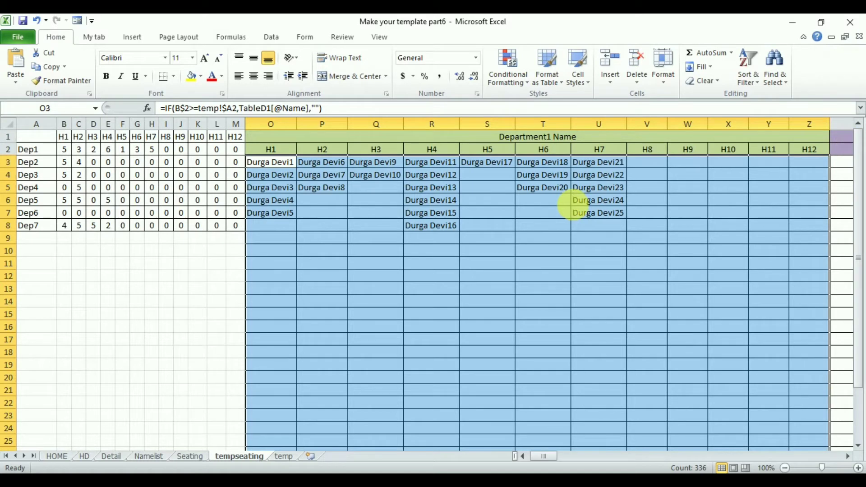
key(ctrl+c)
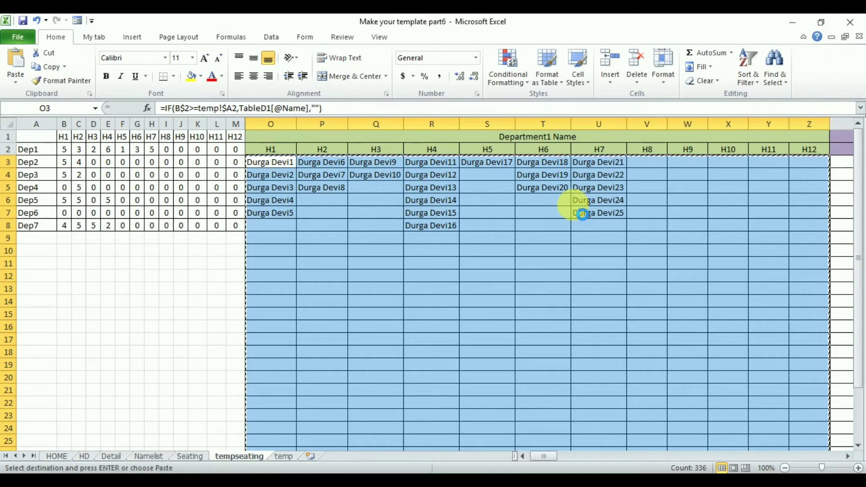
Try pasting the Department1 formula block into the Department2 section from AA3, and undo the paste.
click(848, 456)
click(589, 165)
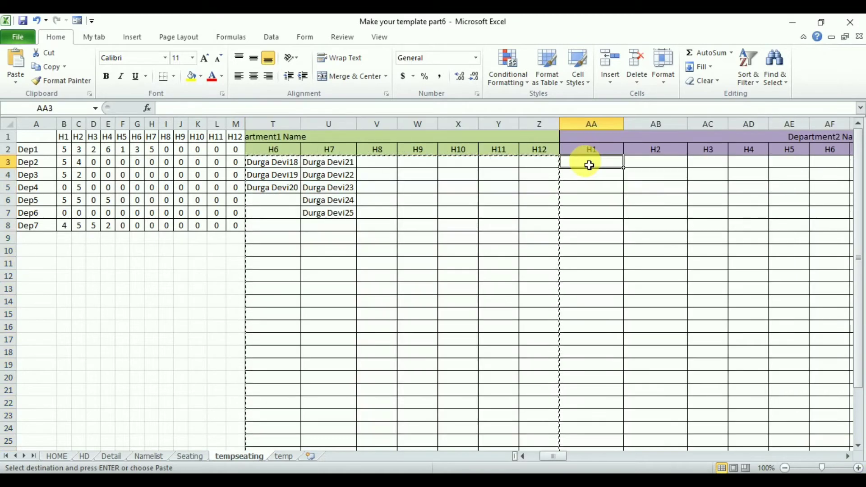
key(ctrl+v)
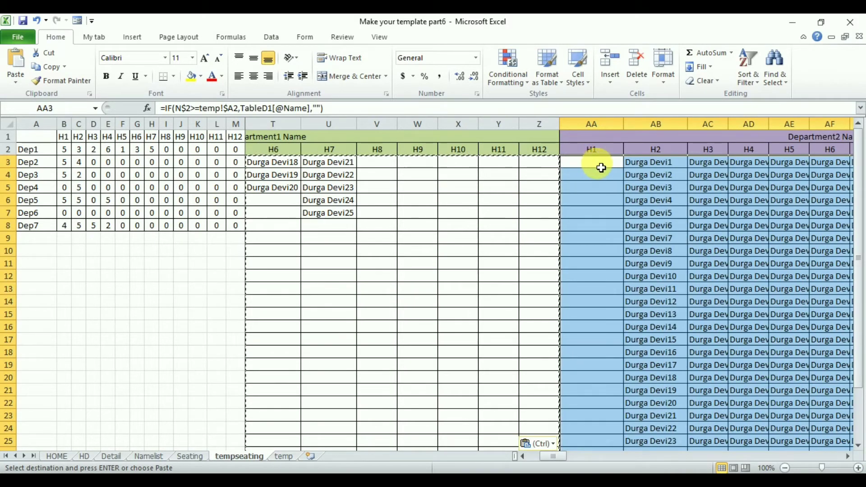
click(601, 168)
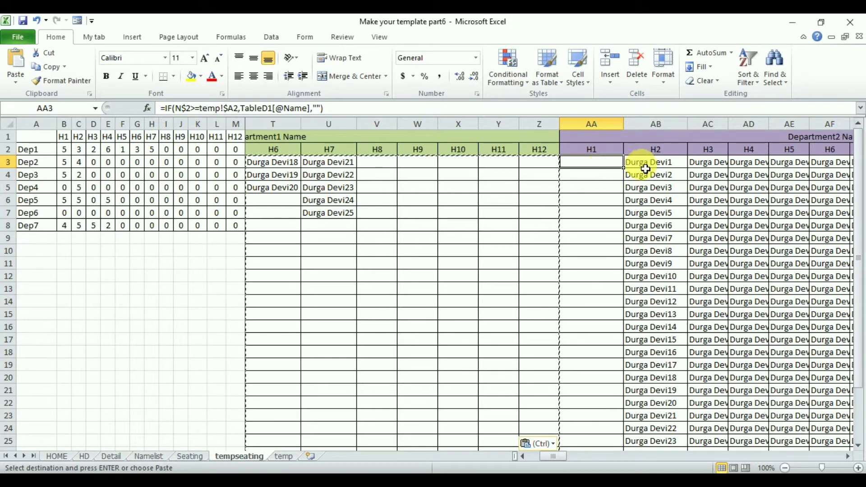
key(ctrl+z)
Open the Department1 H1 formula in O3 for editing at its B$2 test reference.
drag(553, 457, 527, 460)
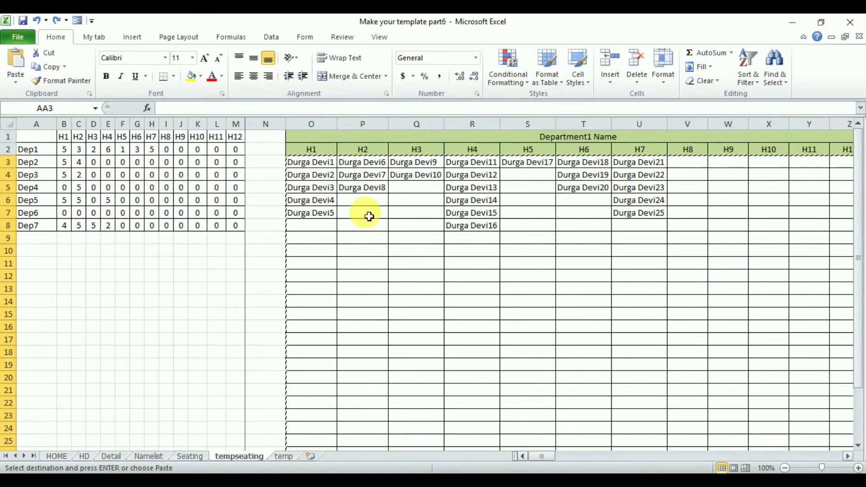
click(315, 168)
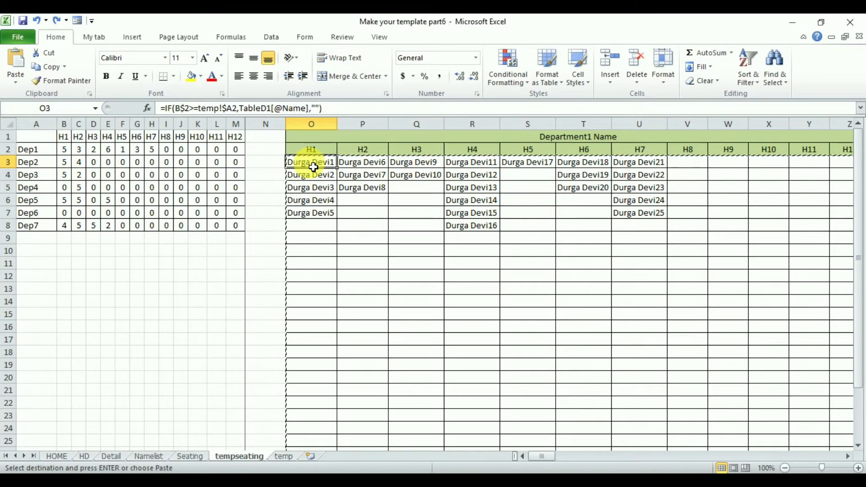
click(176, 110)
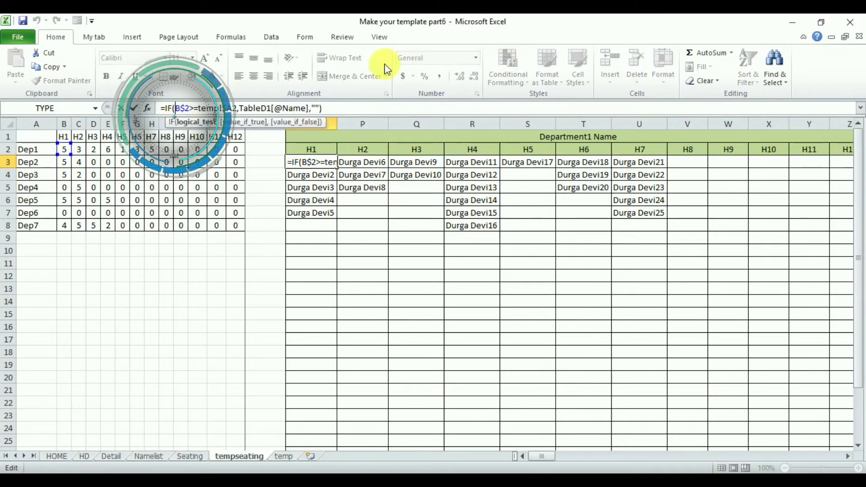
Lock the columns in the P3 formula, making the test reference $C$2 and the OFFSET rows reference $B$2.
click(363, 163)
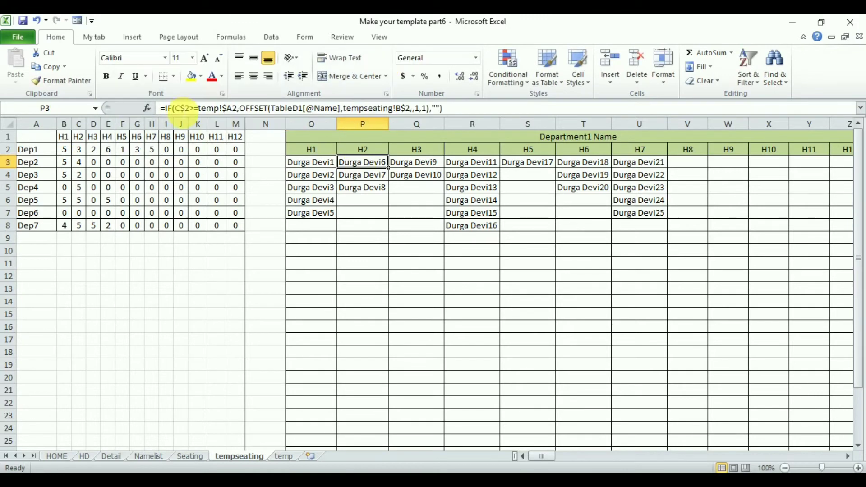
click(181, 110)
click(177, 110)
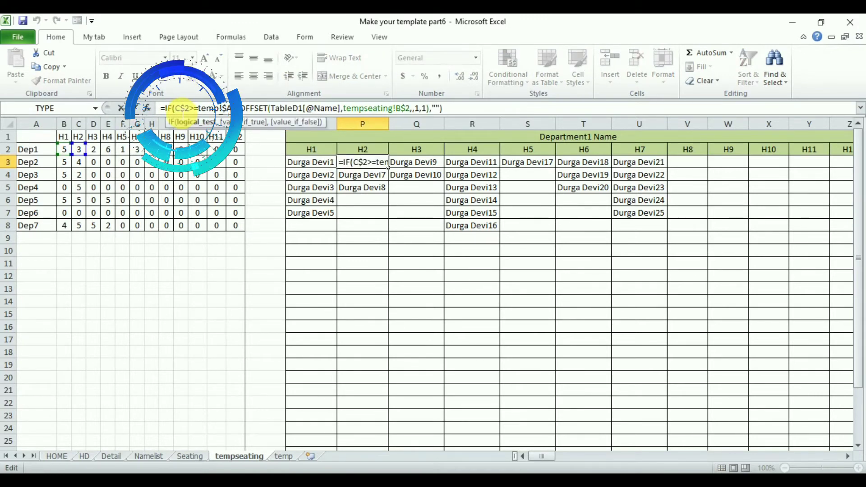
text($)
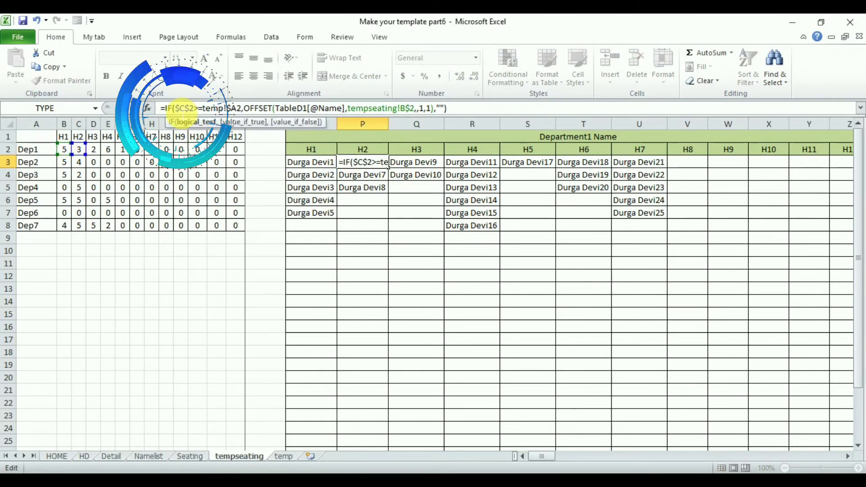
click(401, 108)
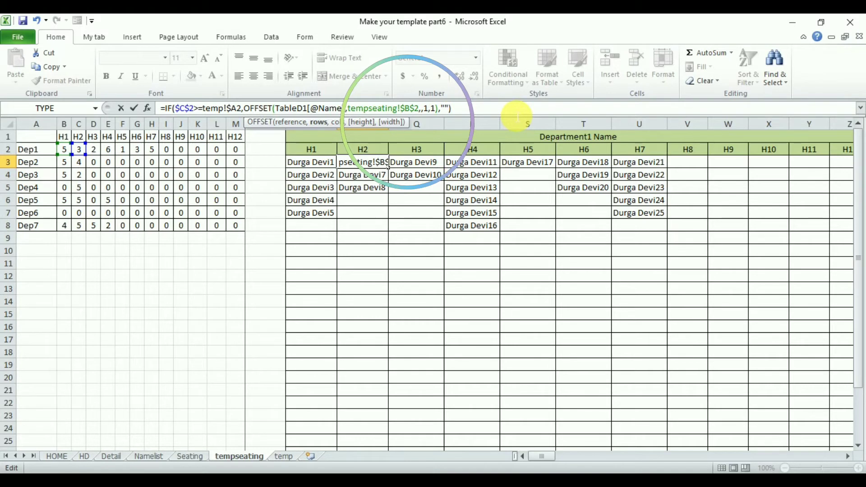
text($)
key(Return)
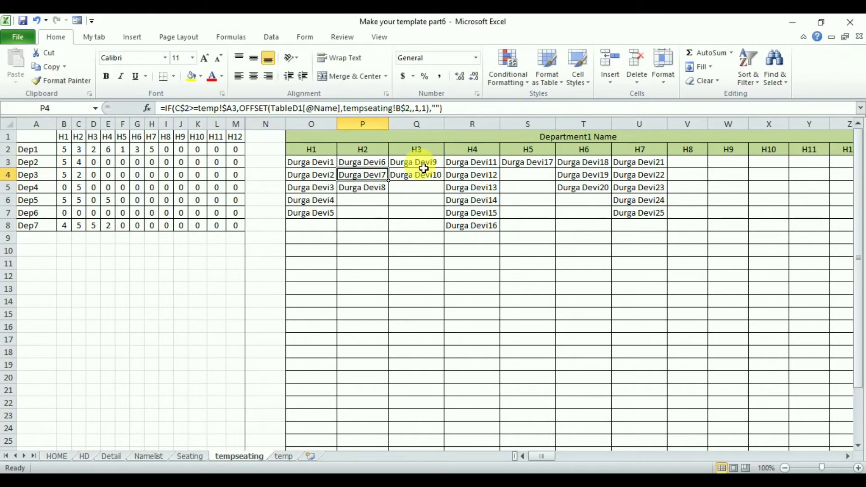
Lock the columns in the Q3 formula, making the test reference $D$2 and the SUM range $B$2:$C$2.
click(424, 167)
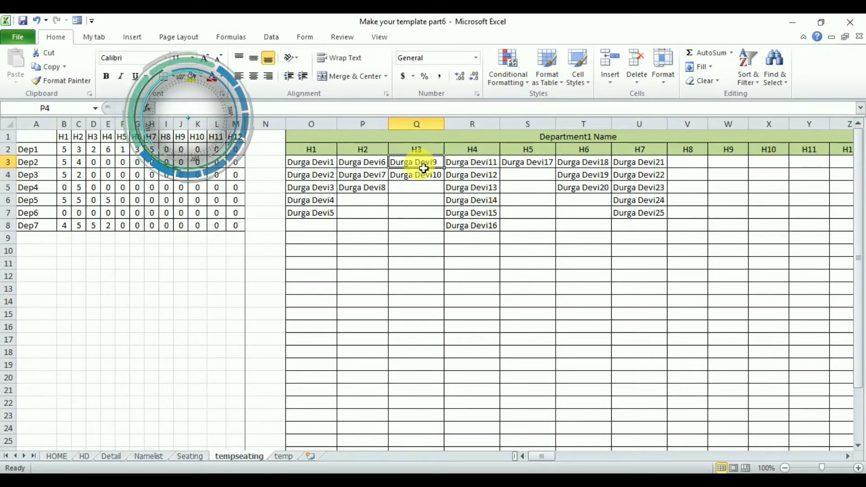
click(175, 108)
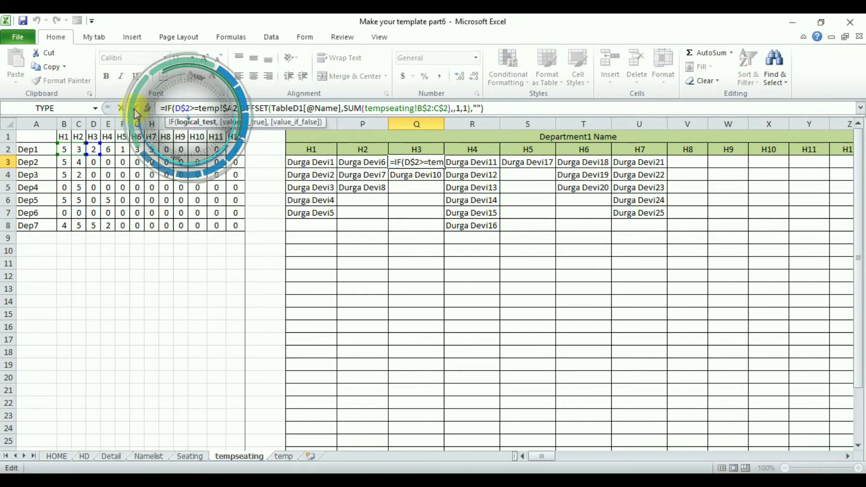
text($)
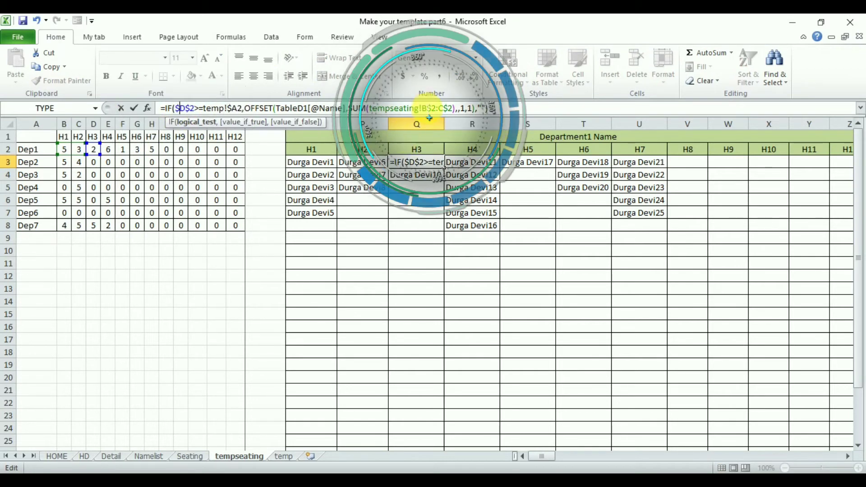
click(430, 115)
text($)
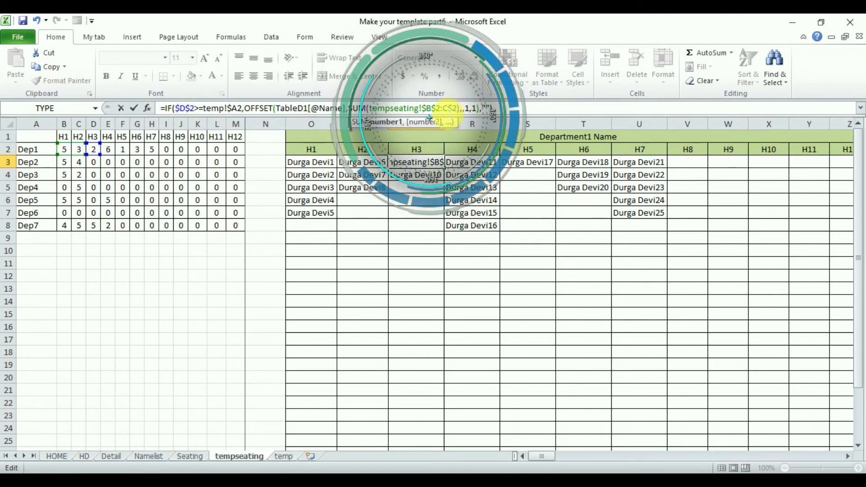
click(443, 109)
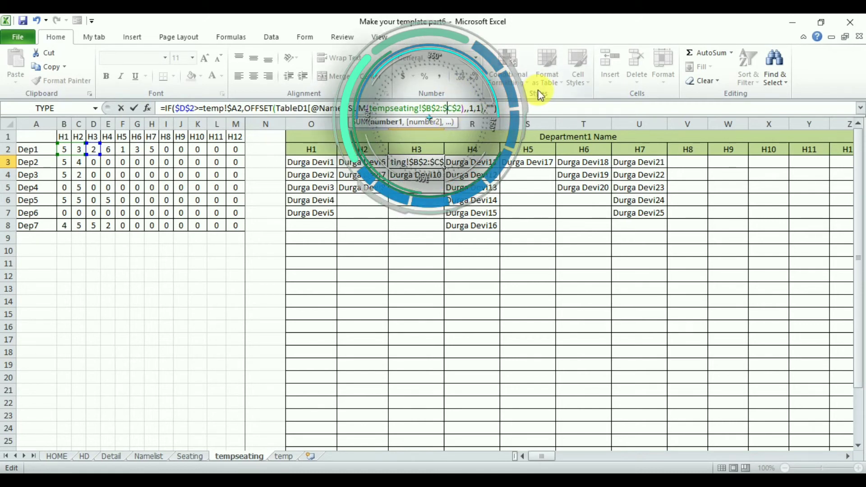
key(Return)
Lock the columns in the remaining Department1 hall formulas, R3 to Z3, ending with $M$2 and SUM range $B$2:$L$2 in Z3.
click(486, 164)
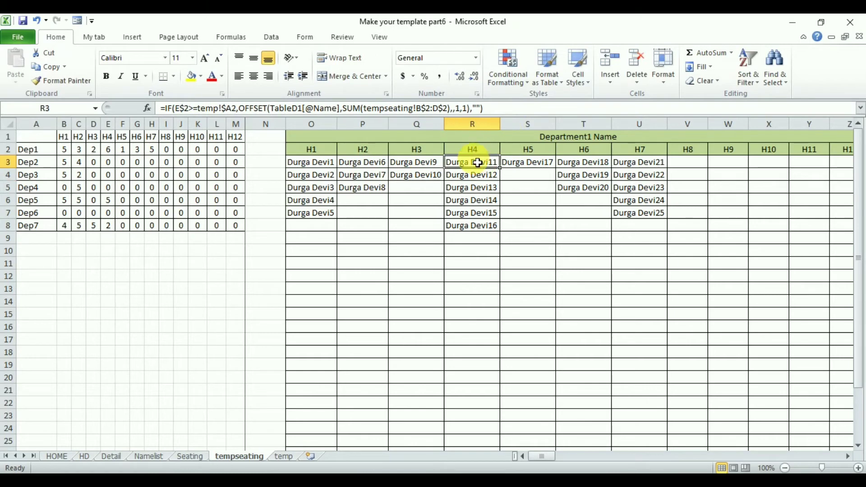
click(181, 109)
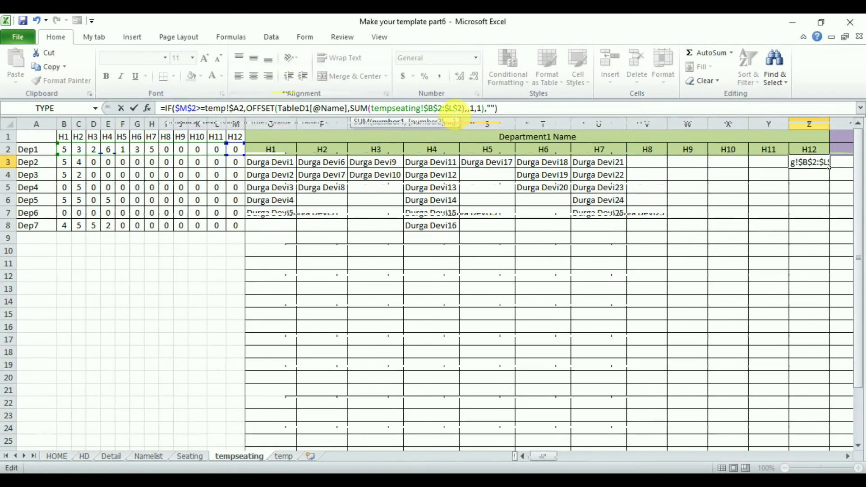
key(Return)
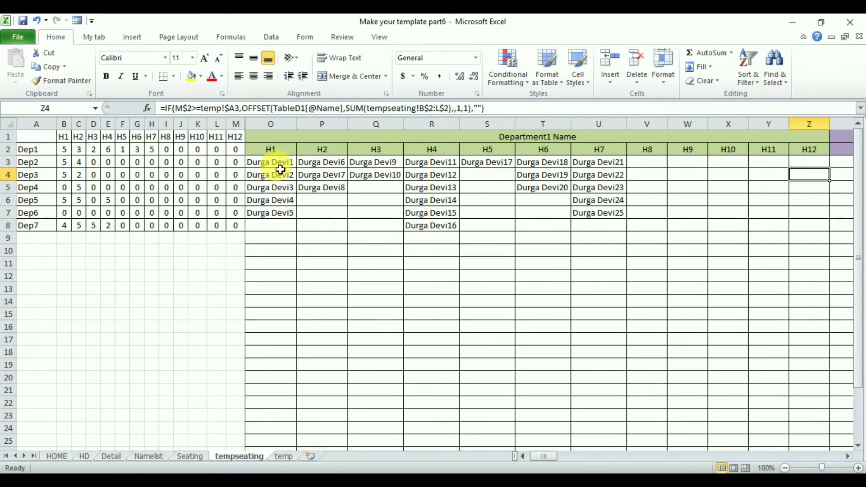
Fill the O3:Z3 formulas down the Department1 section and copy the filled block.
drag(276, 163, 810, 169)
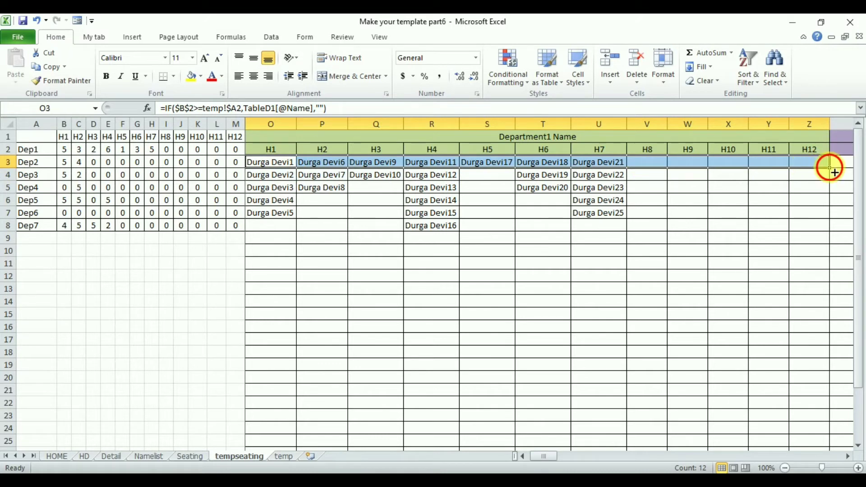
double_click(830, 168)
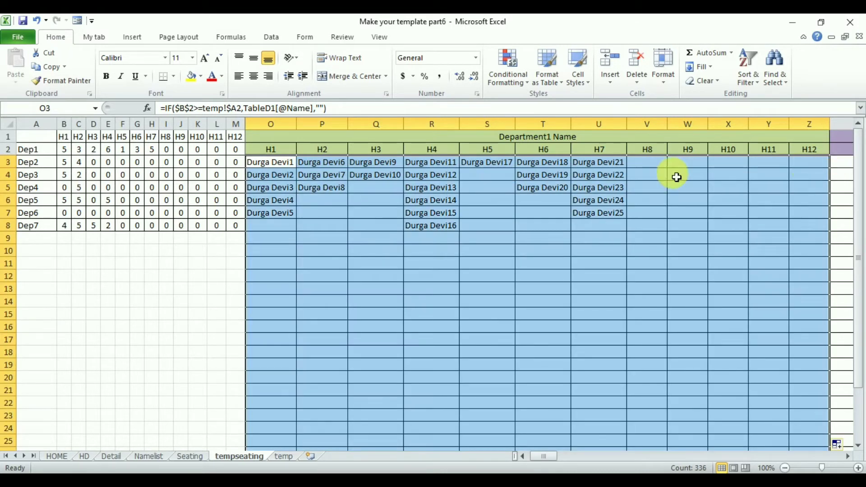
key(ctrl+c)
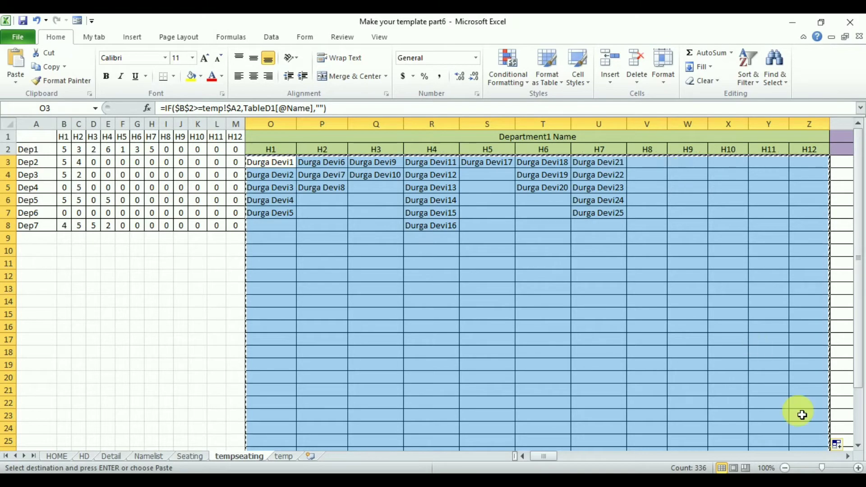
Paste the copied formula block into the Department2 section starting at AA3.
click(849, 456)
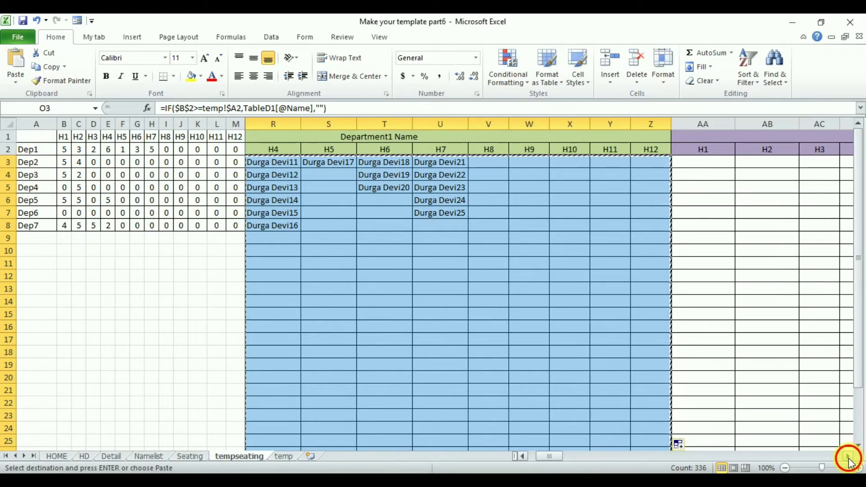
click(543, 165)
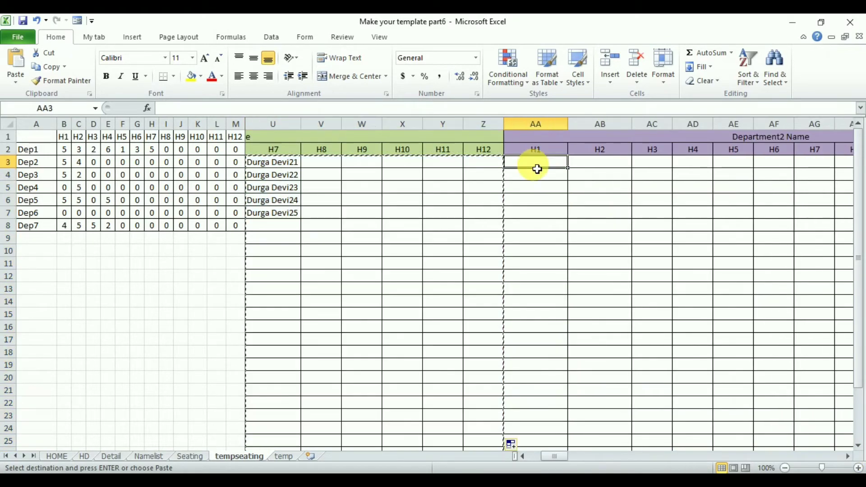
key(ctrl+v)
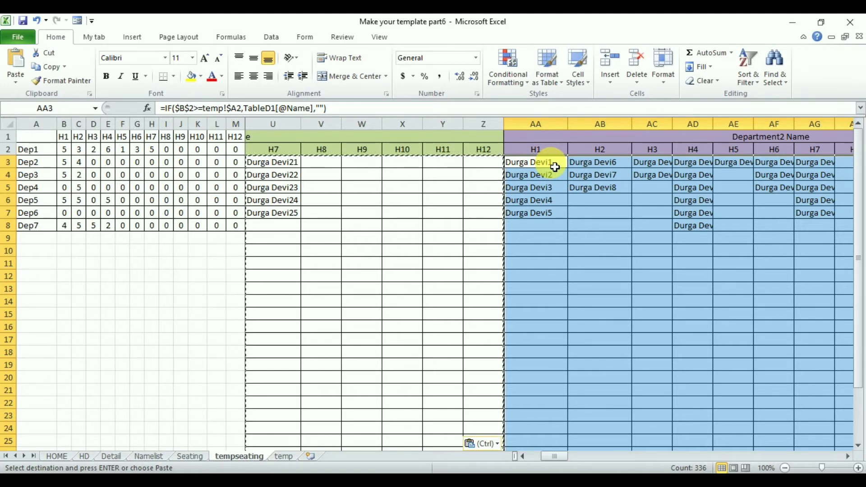
Replace every $2 with $3 in the pasted Department2 formulas.
key(ctrl+h)
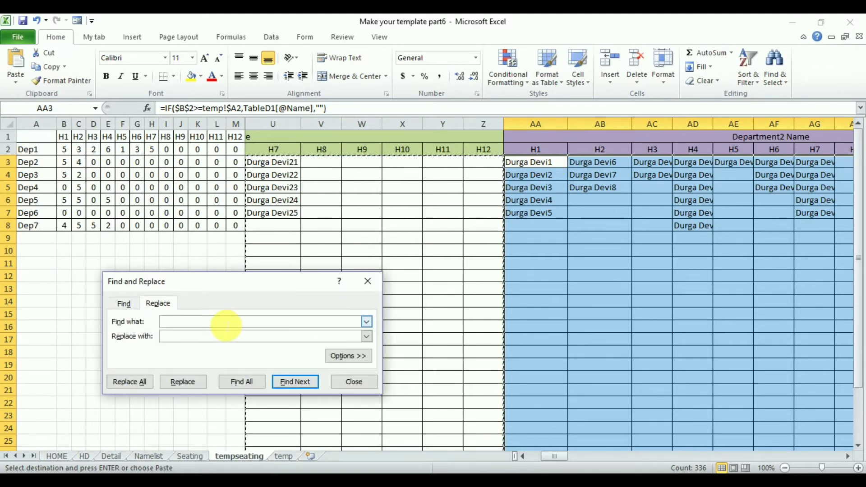
text($)
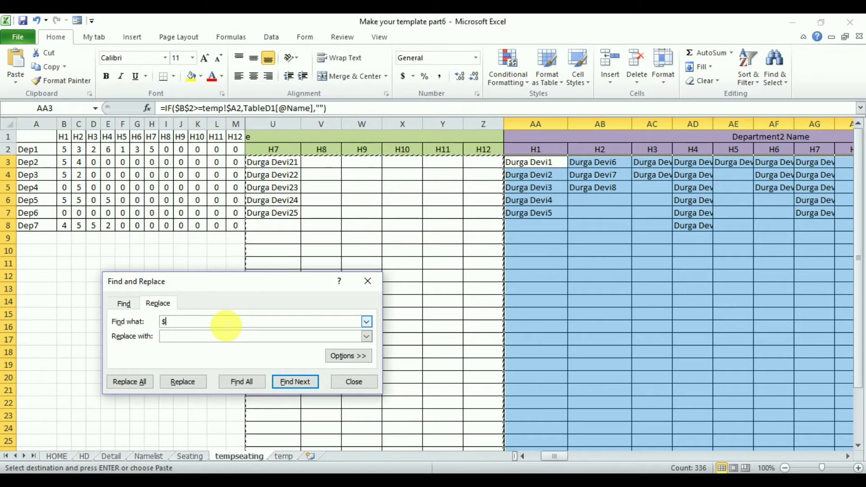
text(2)
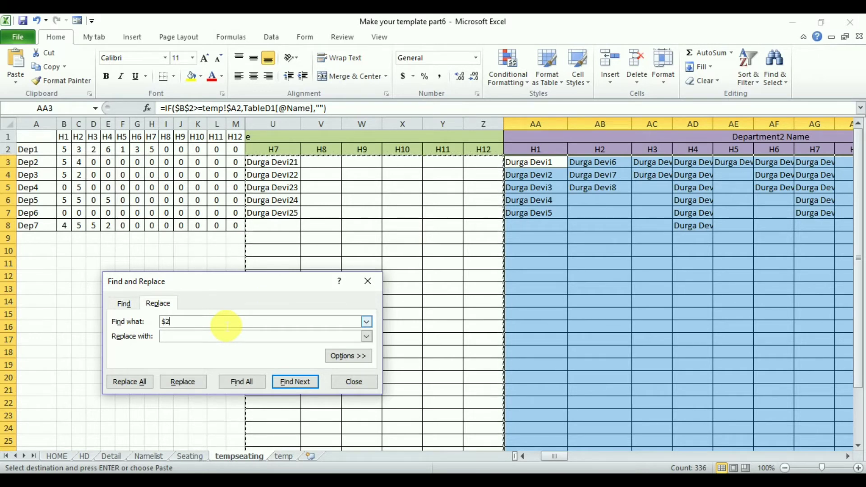
click(172, 336)
text($3)
click(129, 382)
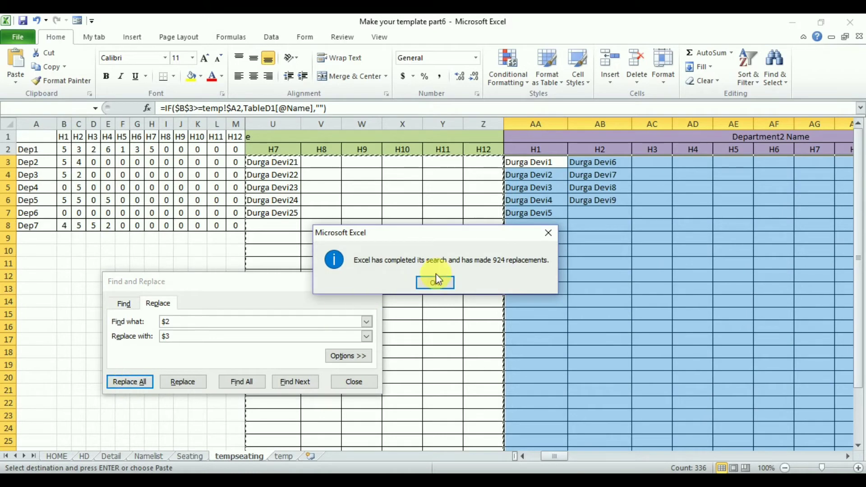
click(437, 282)
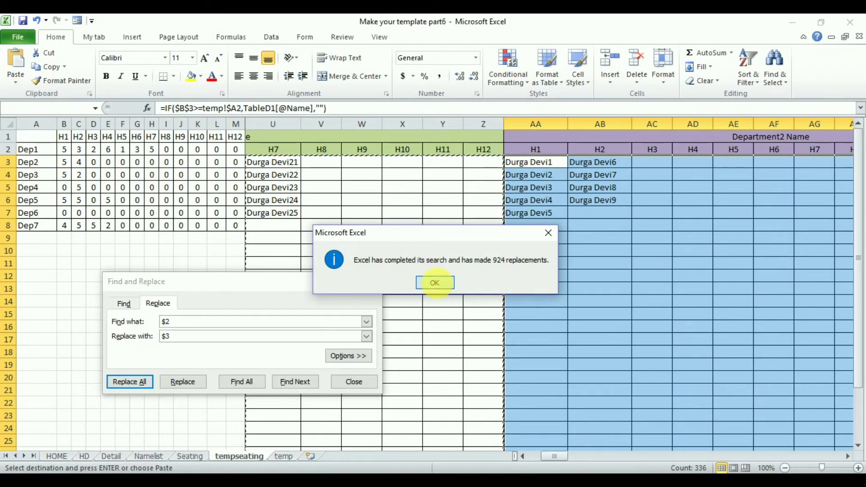
click(363, 385)
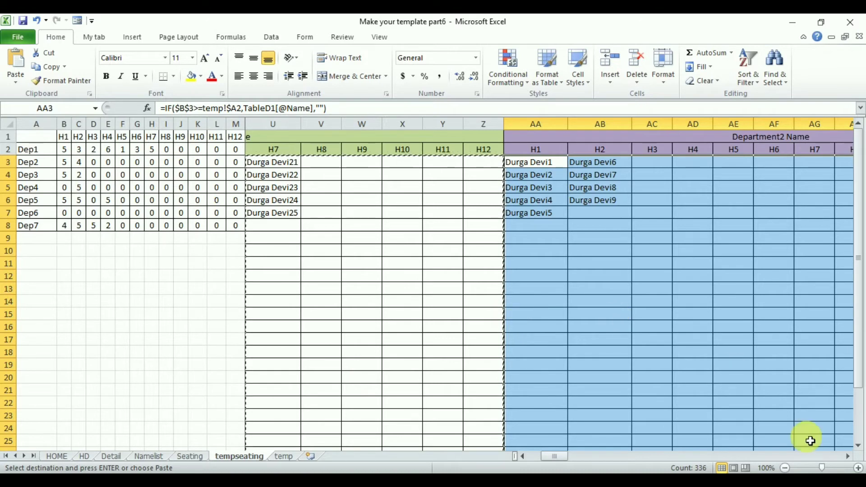
Paste the Department1 formula block into the Department3 section starting at AM3.
click(847, 456)
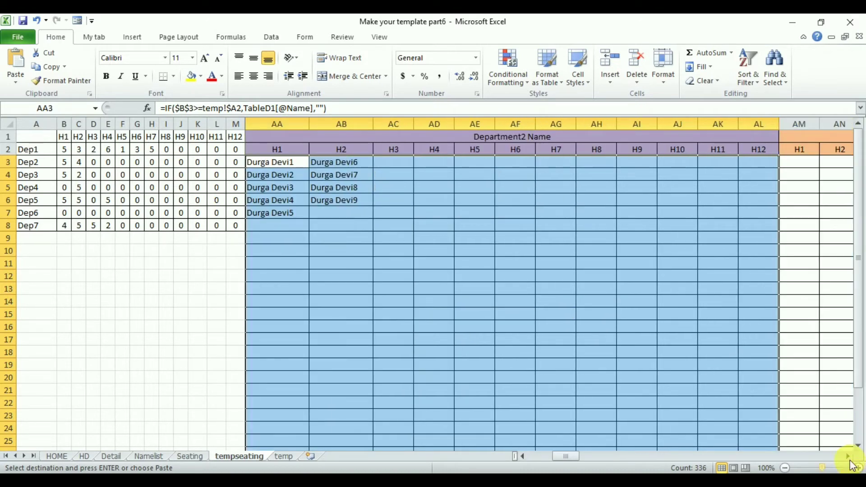
click(848, 456)
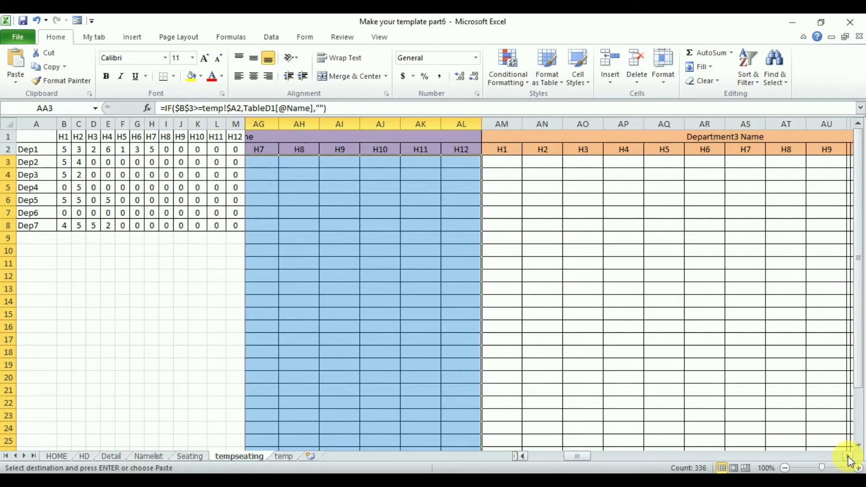
click(468, 166)
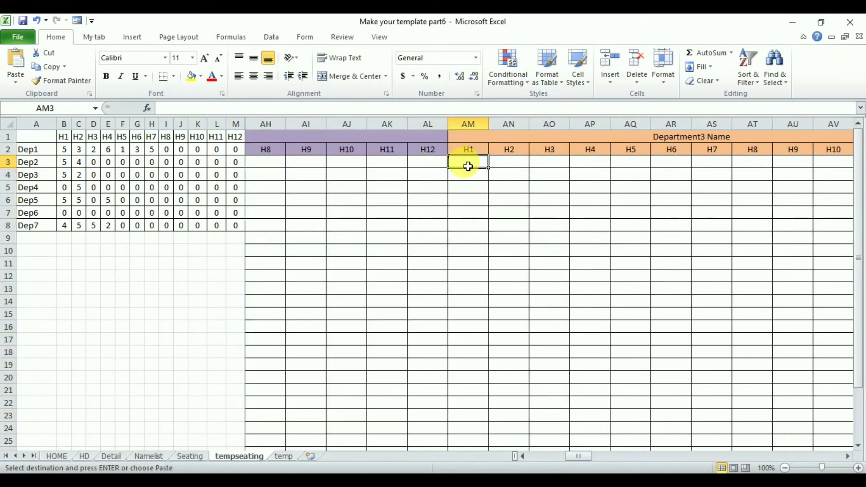
key(ctrl+v)
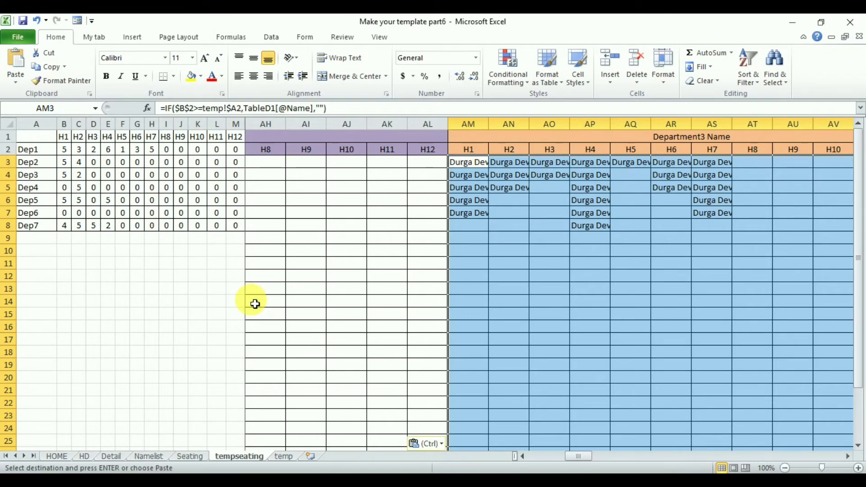
Replace every $2 with $4 in the pasted Department3 formulas.
key(ctrl+h)
key(Tab)
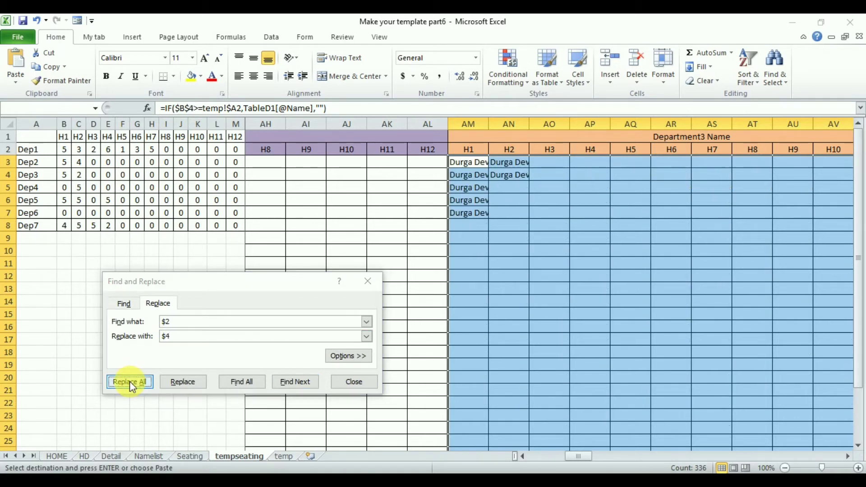
key(Return)
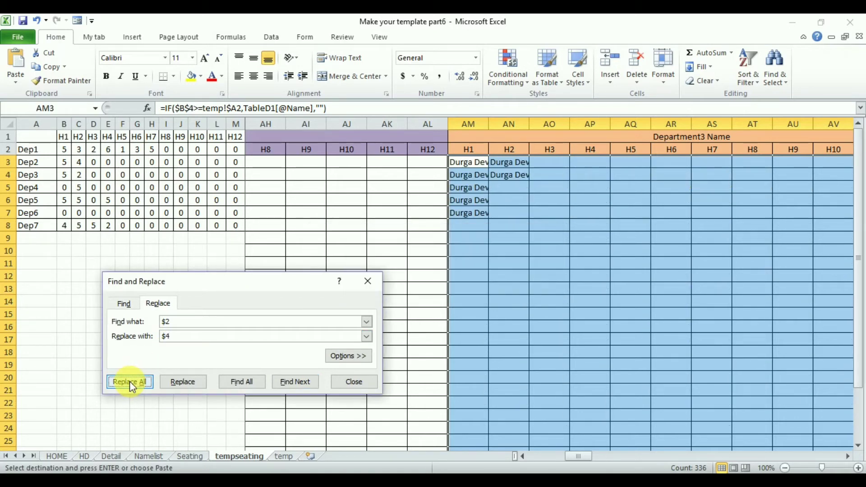
Paste the Department1 formula block into the Department7 section from CI3 and replace every $2 with $8 in it.
click(850, 457)
click(850, 458)
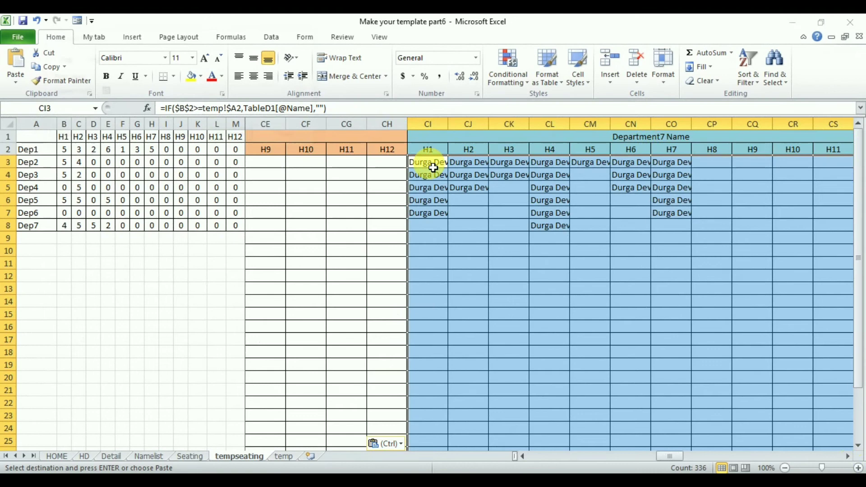
key(ctrl+h)
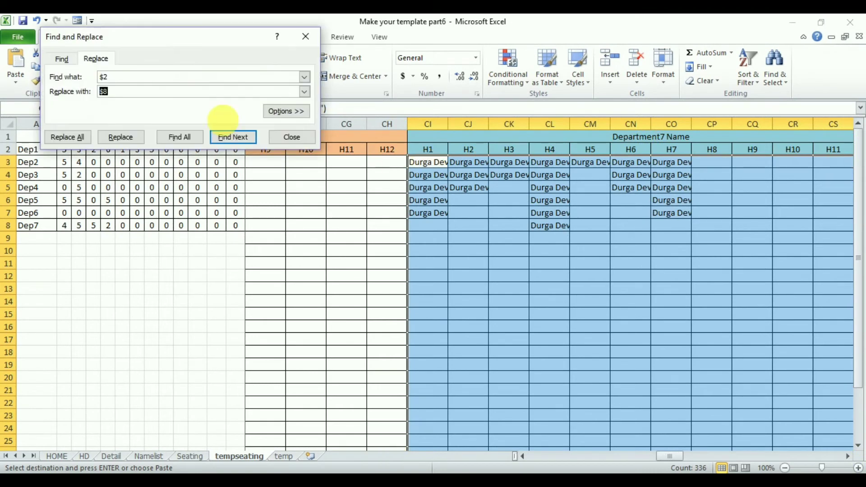
click(92, 143)
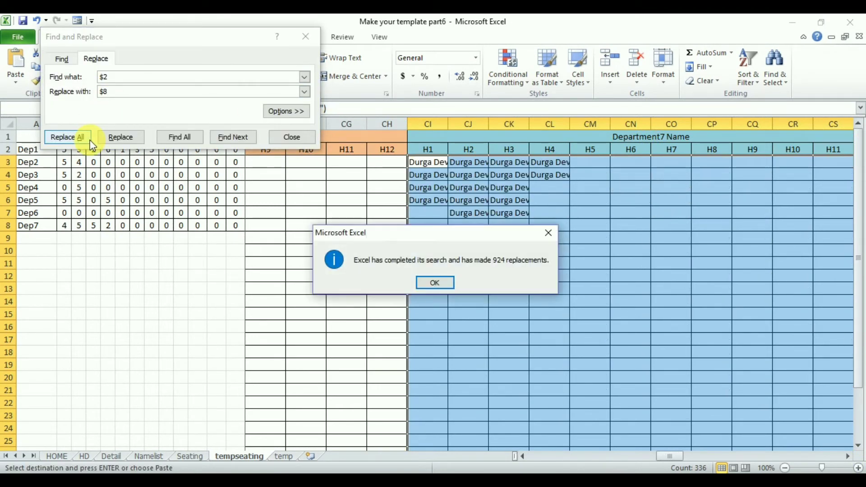
key(Return)
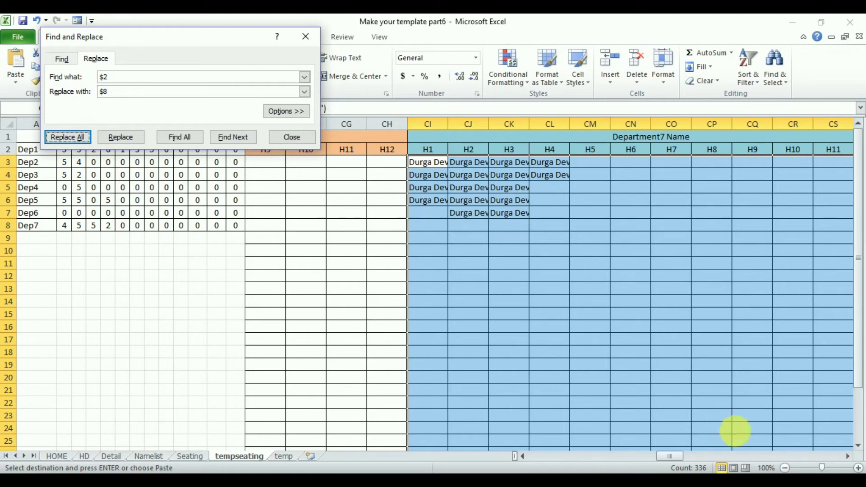
Examine the TableD1 table name in the Department1 H1 formula in O3, and look over the Department2 section.
click(848, 456)
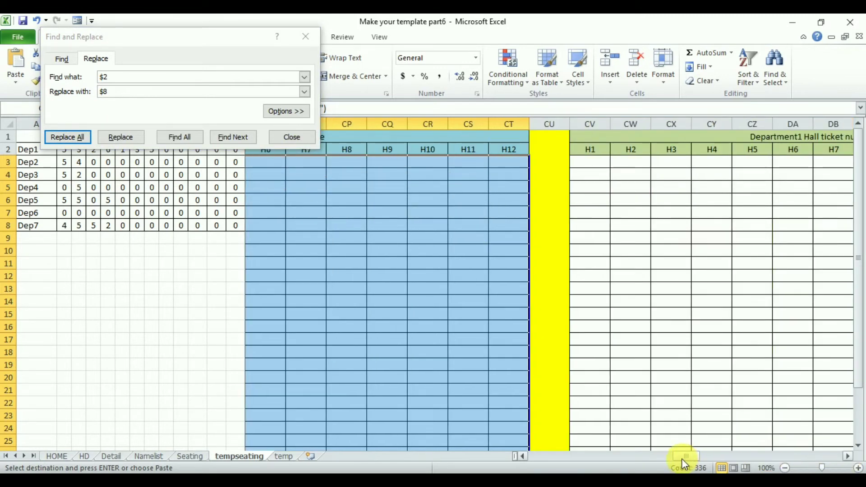
drag(682, 459, 532, 458)
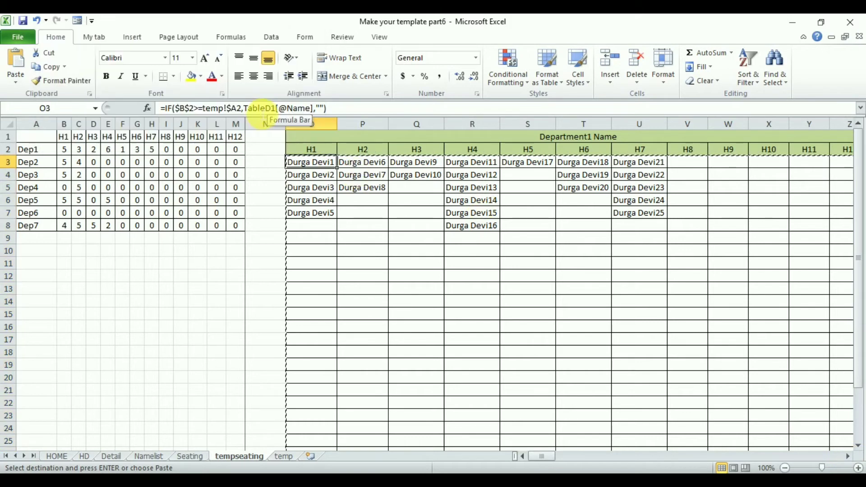
double_click(261, 108)
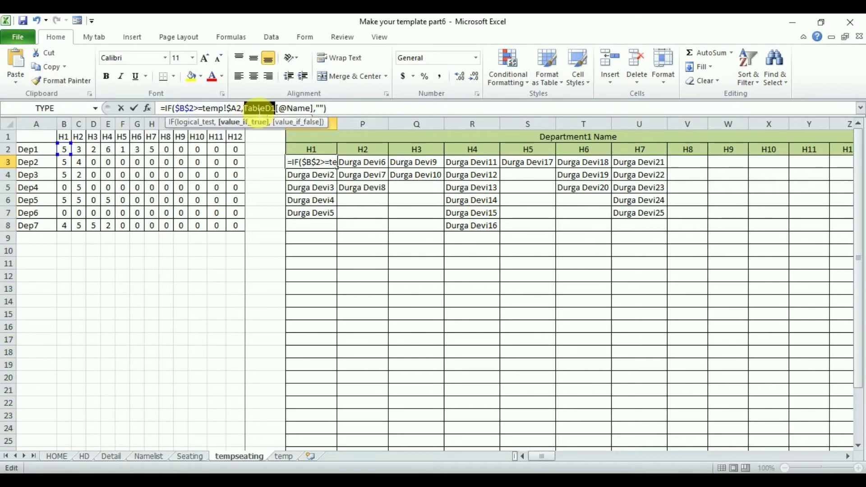
key(Escape)
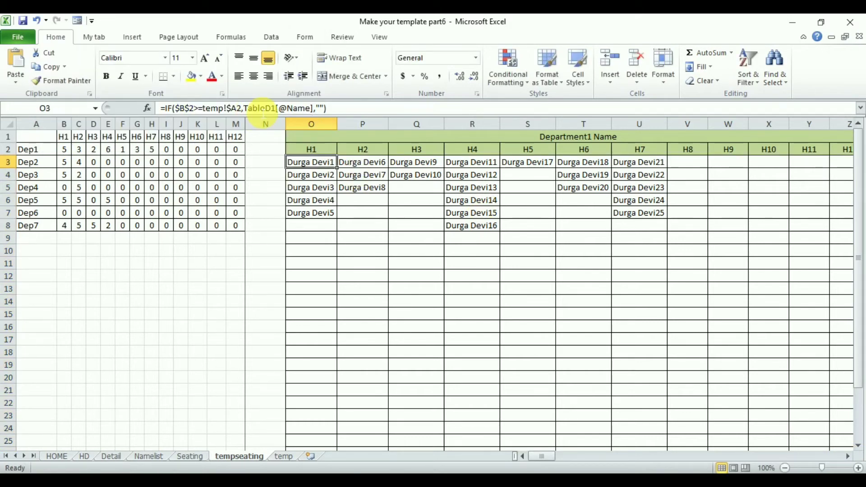
click(848, 457)
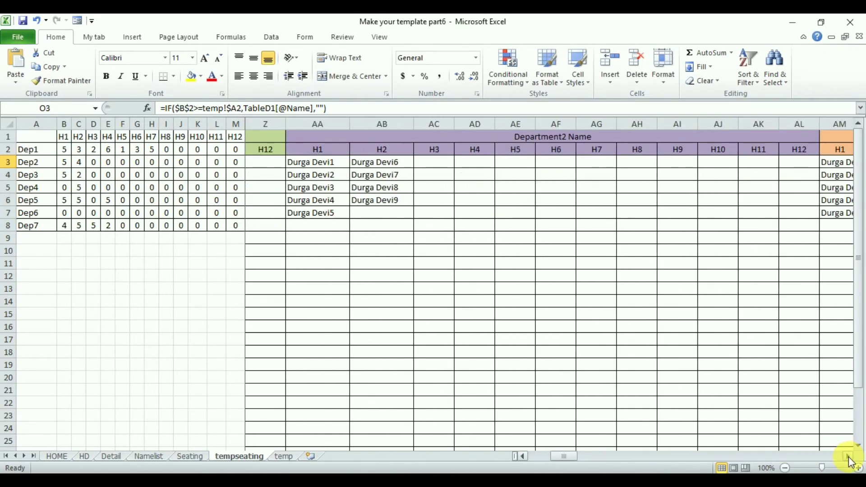
Replace every TableD1 with TableD2 in the Department2 Name formulas, from AA3 to AL30.
drag(315, 166, 796, 167)
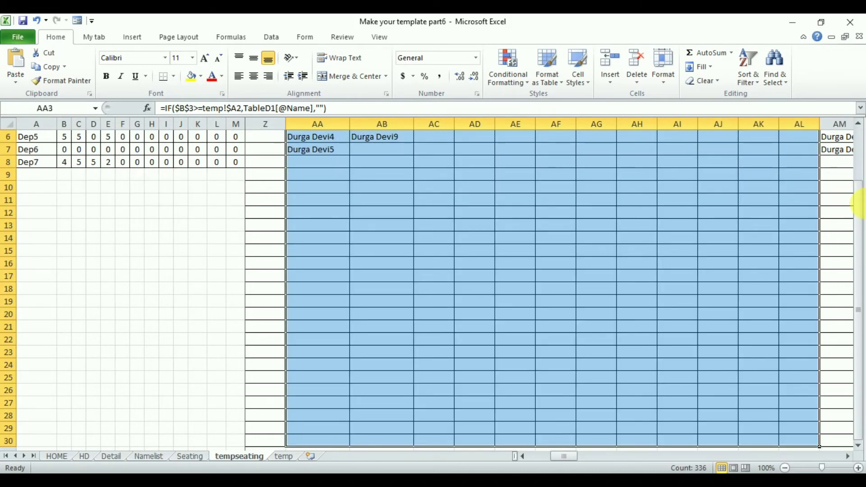
key(ctrl+h)
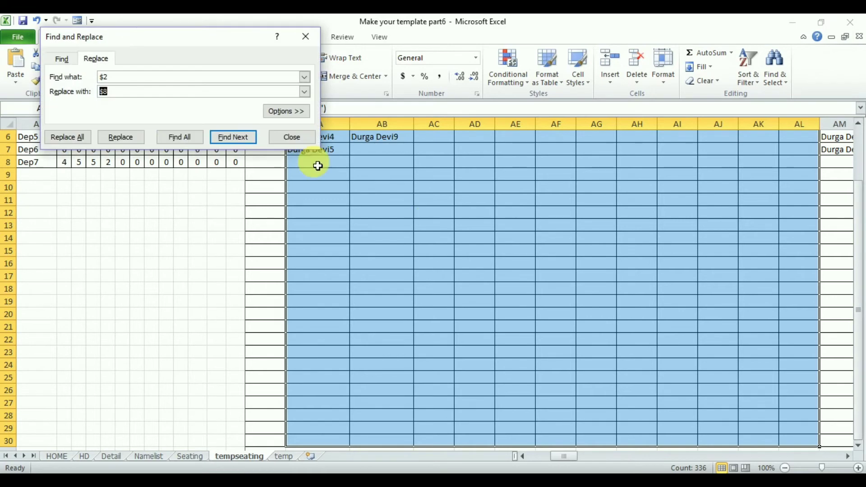
key(shift+Tab)
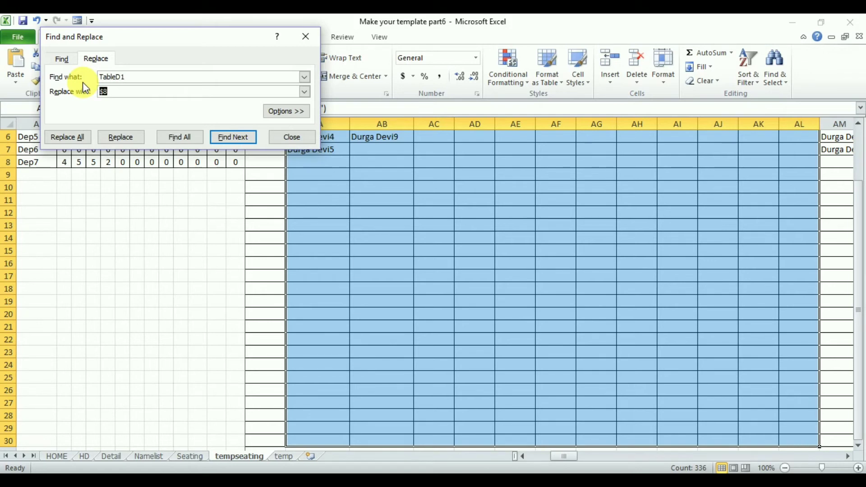
click(80, 137)
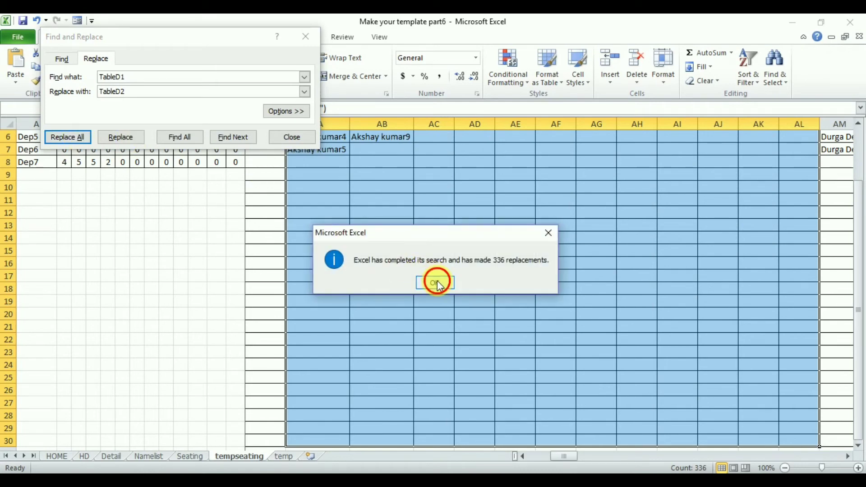
click(438, 283)
click(298, 139)
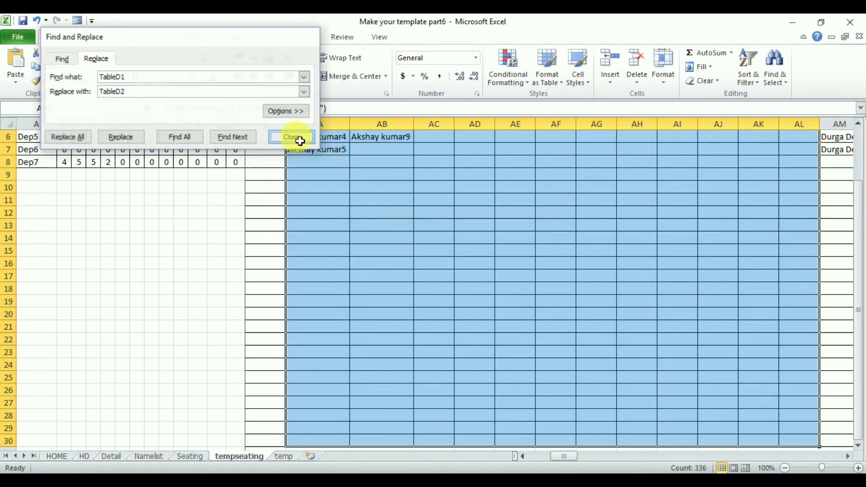
drag(860, 234, 860, 228)
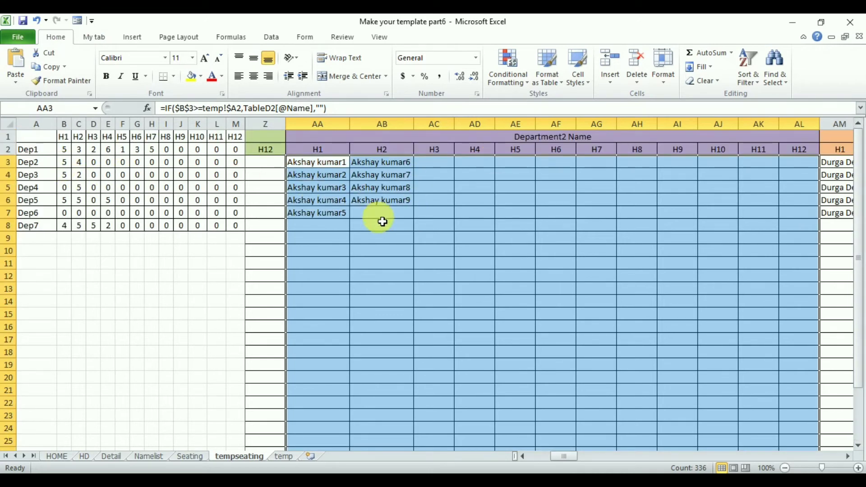
Replace every TableD1 with TableD3 in the Department3 Name formulas, from AM3 to AX30.
click(848, 456)
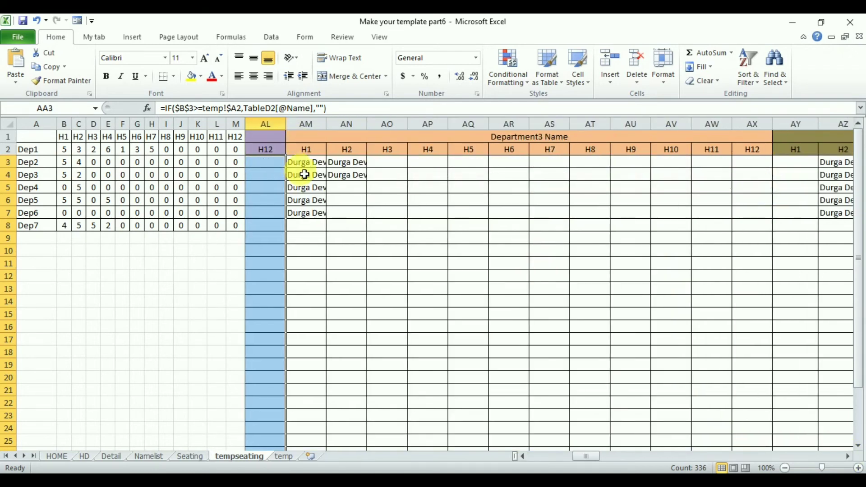
drag(311, 167, 748, 167)
key(ctrl+shift+Down)
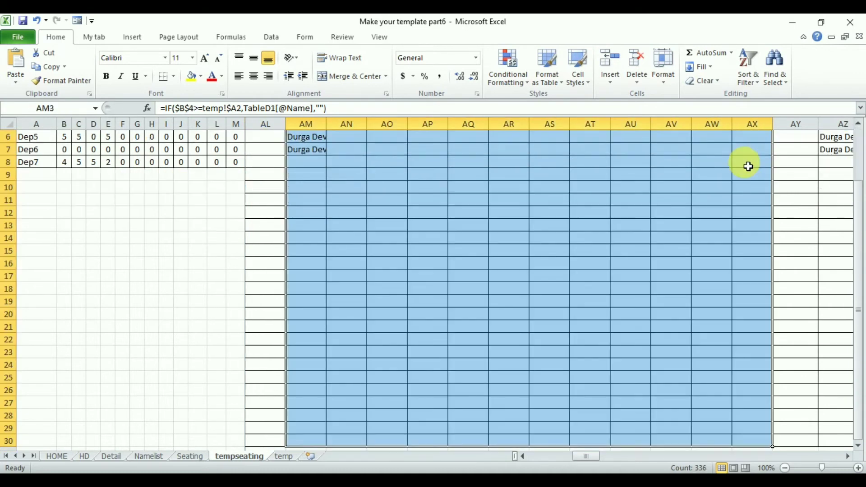
key(ctrl+h)
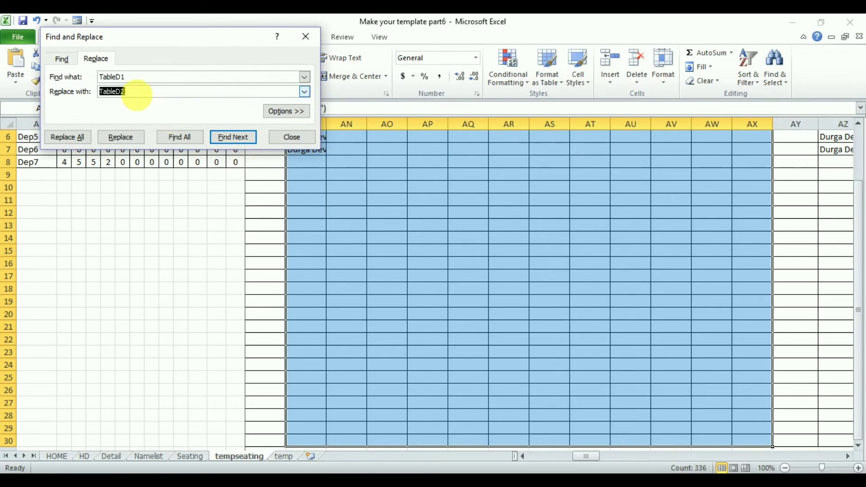
click(138, 95)
key(BackSpace)
text(2)
click(77, 139)
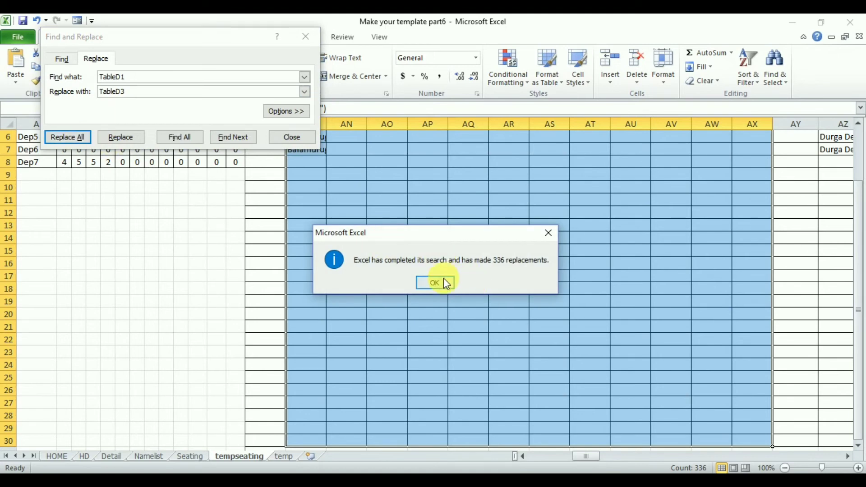
click(442, 280)
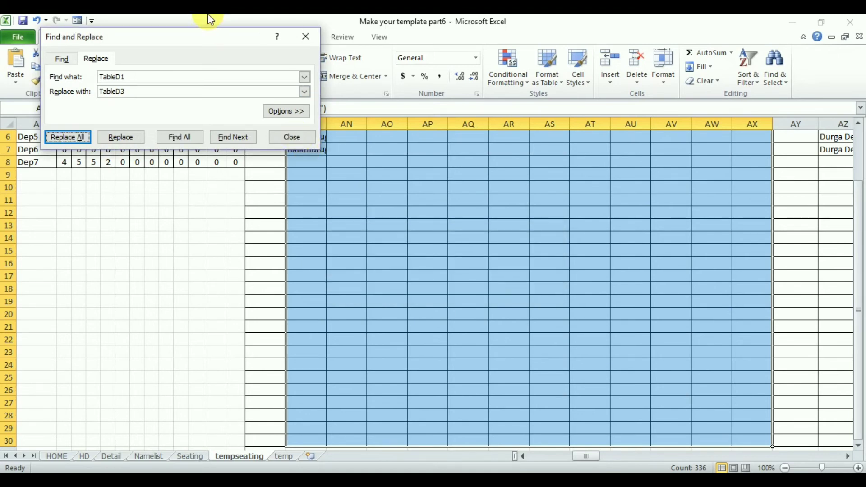
drag(207, 40, 208, 155)
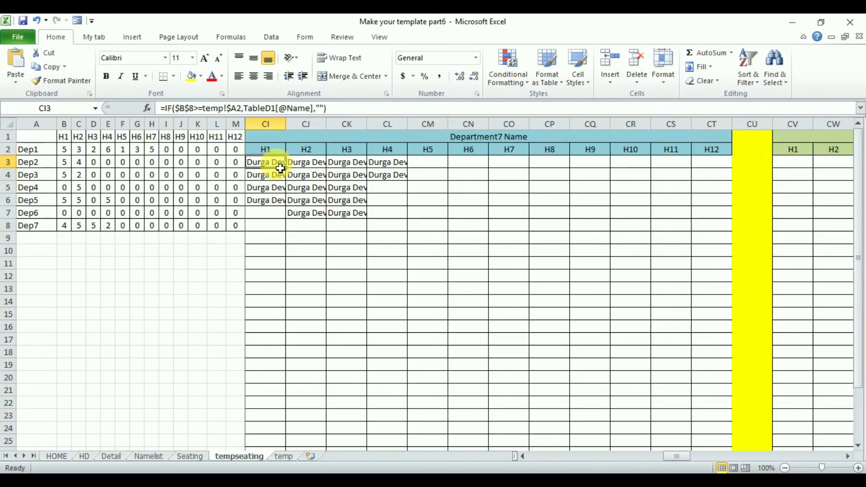
Replace every TableD1 with TableD7 in the Department7 Name formulas, from CI3 to CT30.
drag(276, 168, 708, 164)
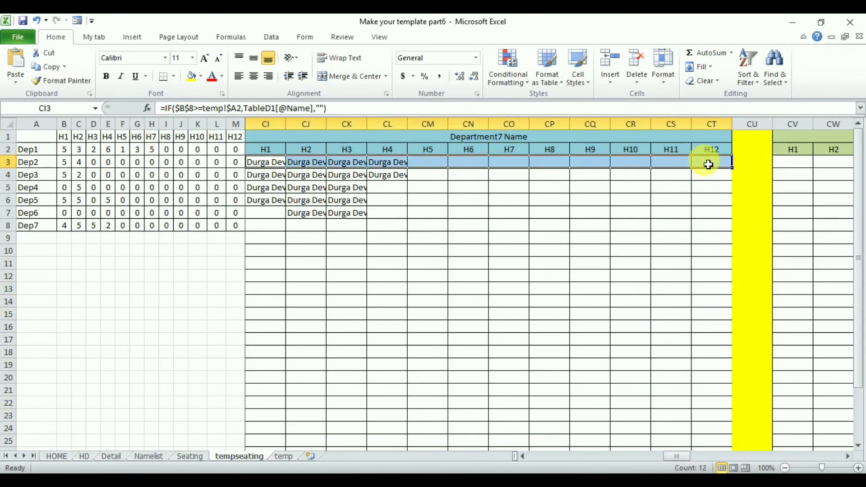
key(ctrl+shift+Down)
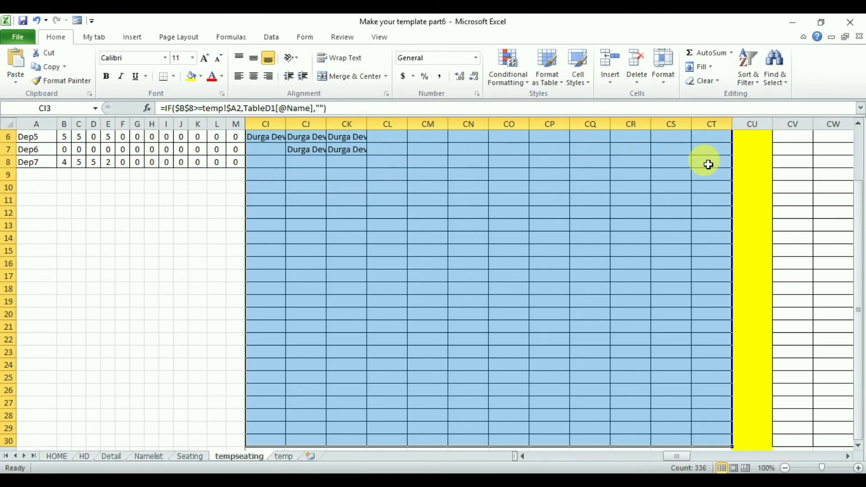
key(ctrl+h)
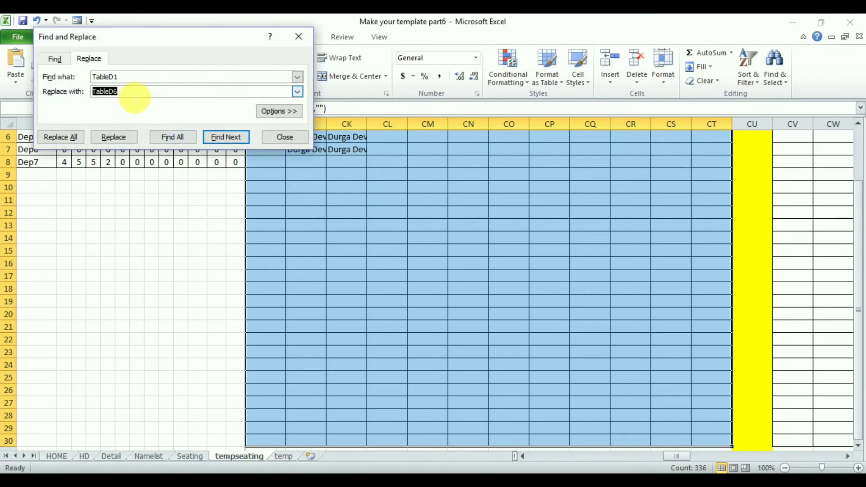
text(7)
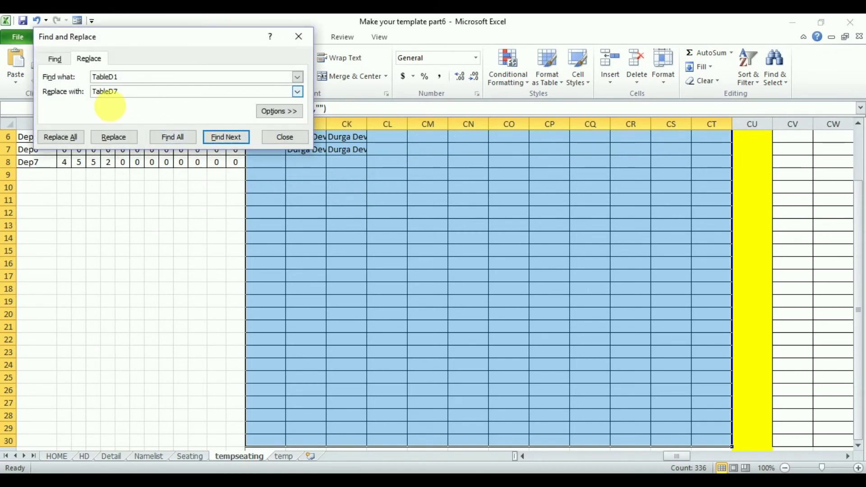
click(61, 137)
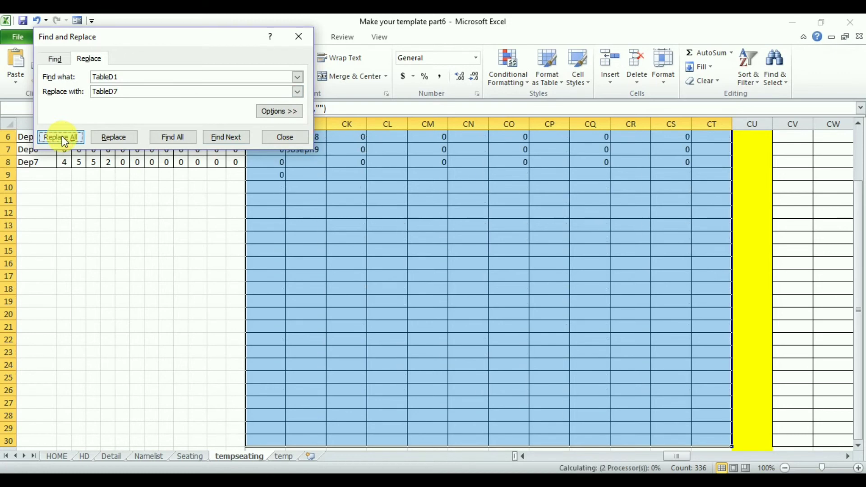
click(433, 283)
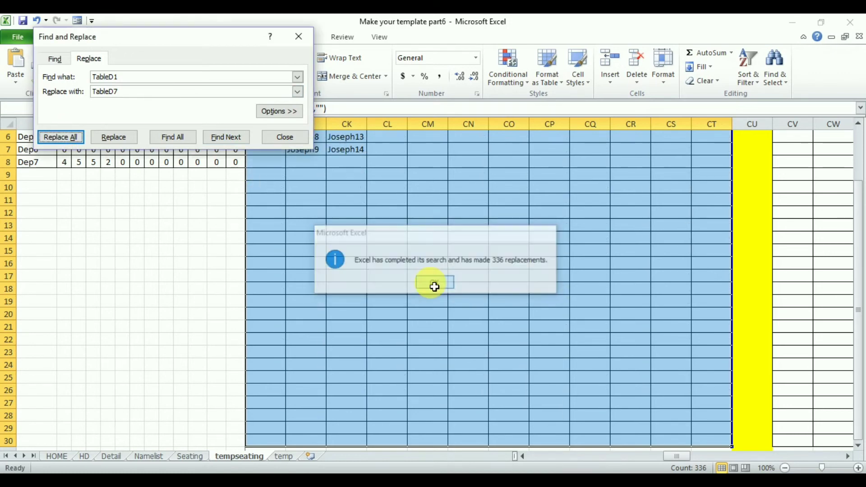
click(284, 138)
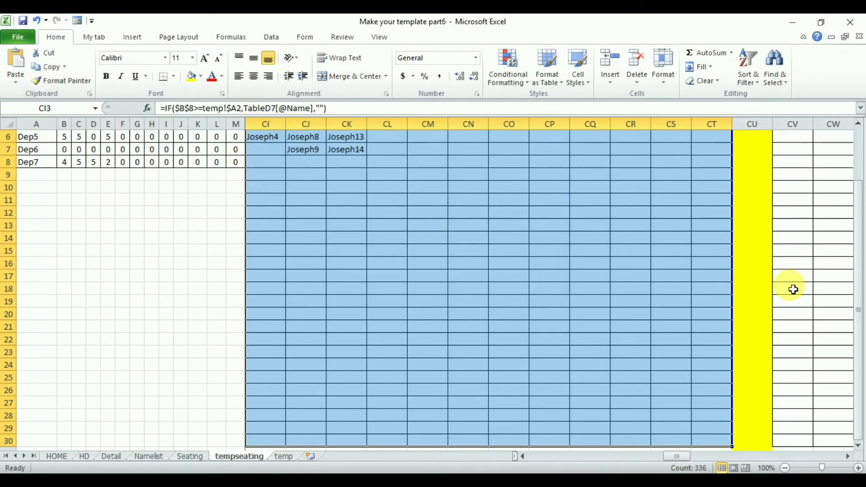
drag(856, 290, 862, 196)
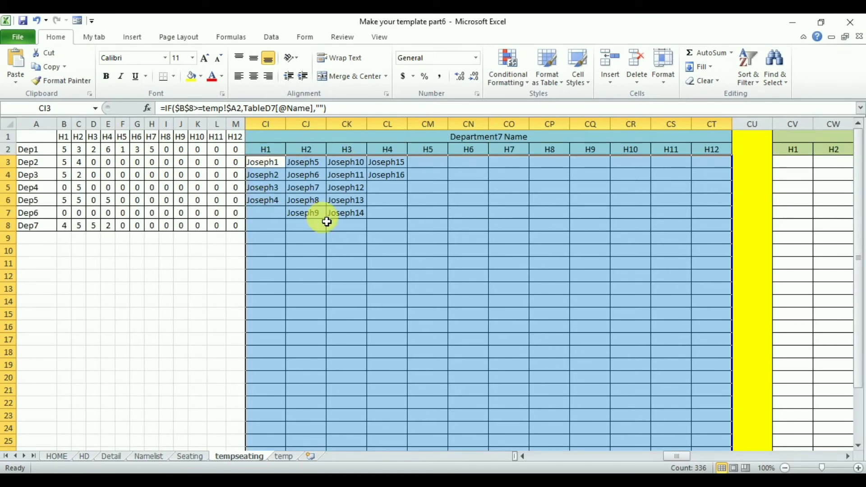
click(431, 230)
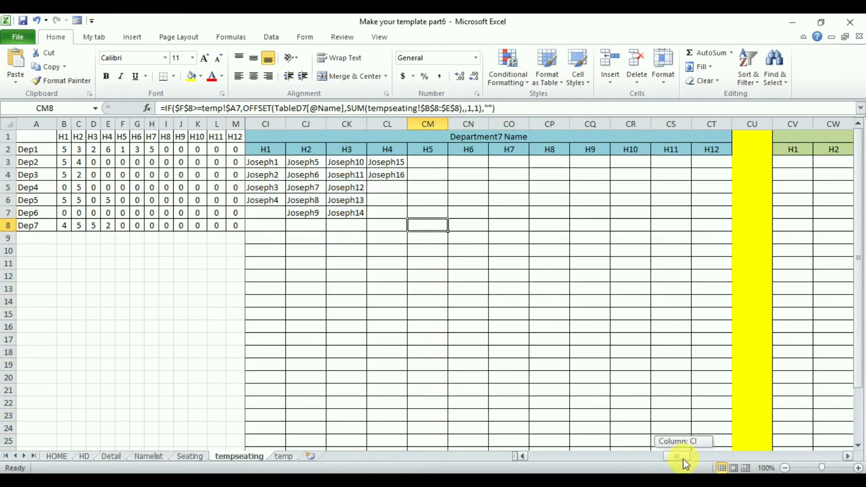
Check the exact wording of the Hall Ticket Number column header in the Department1 table on the Namelist sheet.
drag(686, 465, 579, 455)
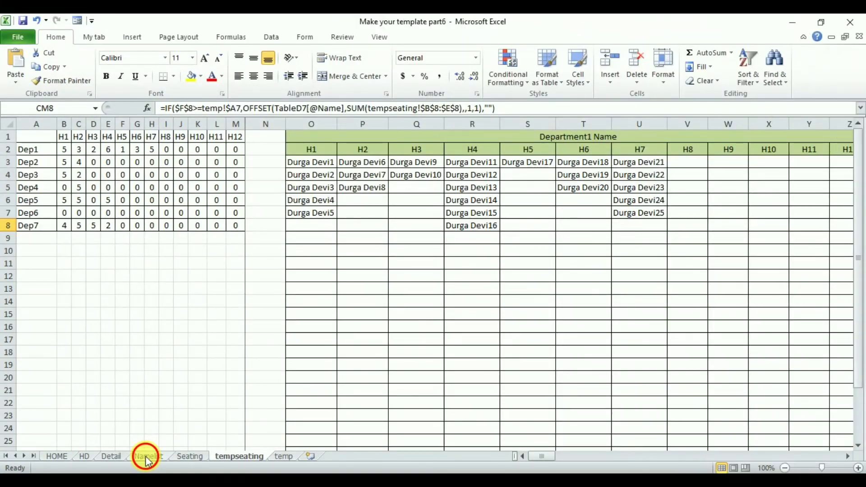
click(219, 447)
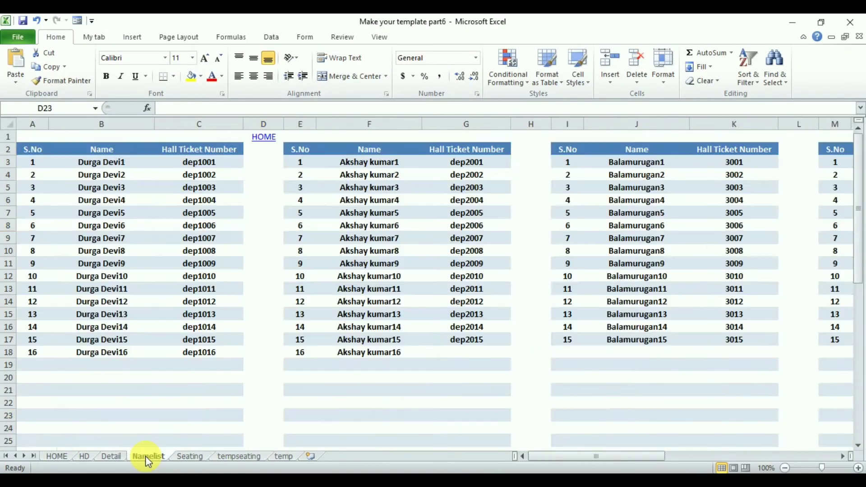
click(122, 169)
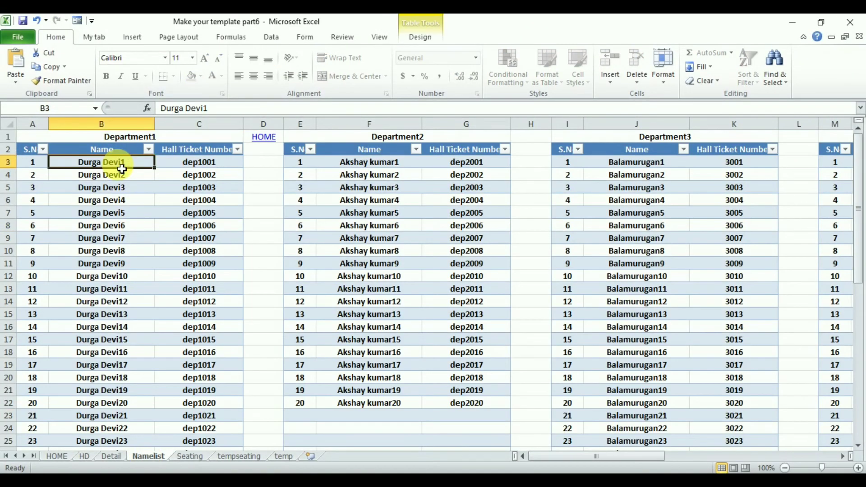
click(189, 163)
click(208, 153)
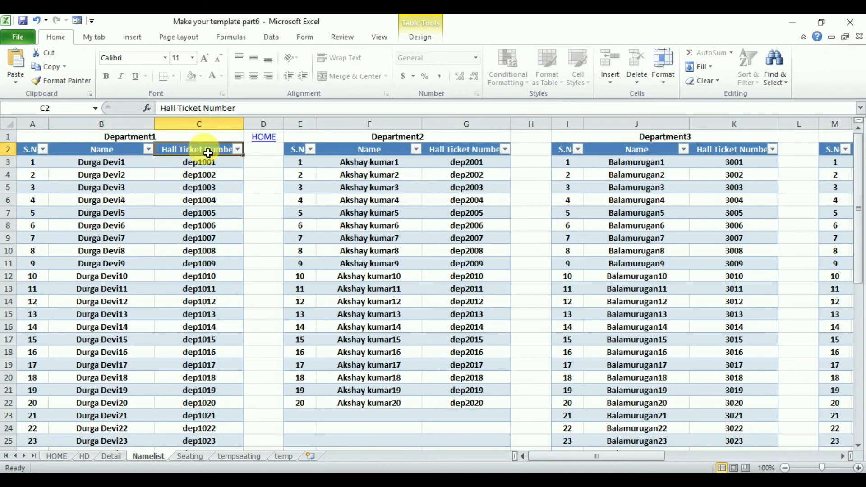
drag(246, 110, 166, 115)
key(Escape)
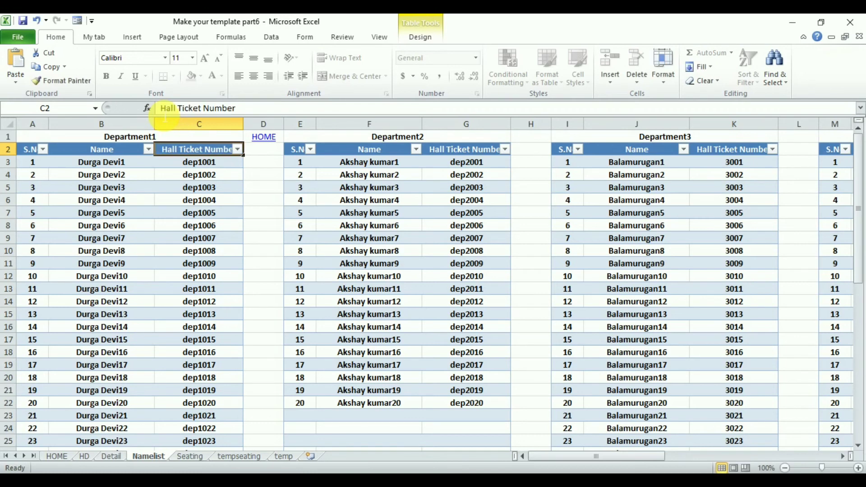
Copy the name formulas of all seven departments, O3 to CT30, on the tempseating sheet.
click(239, 456)
drag(317, 162, 318, 167)
key(shift+Down)
key(shift+Down)
key(shift+Down)
key(shift+Down)
key(shift+Down)
key(shift+Down)
key(shift+Down)
key(shift+Down)
key(shift+Down)
key(shift+Down)
key(shift+Down)
key(shift+Down)
key(shift+Down)
key(shift+Down)
key(shift+Down)
key(shift+Down)
key(shift+Down)
key(shift+Down)
key(shift+Down)
key(shift+Down)
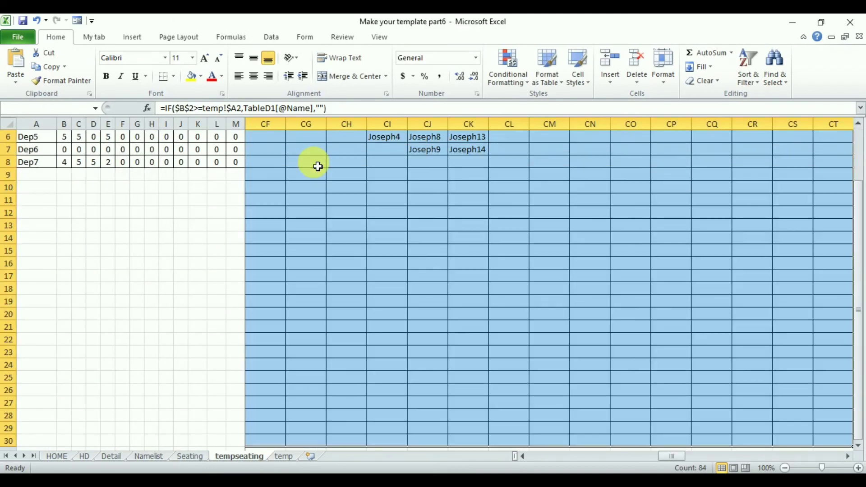
key(ctrl+c)
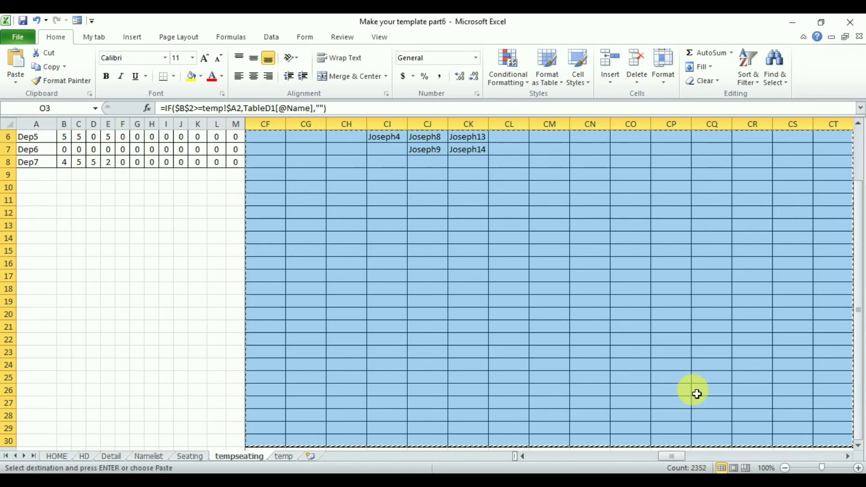
Paste the copied formula block into the hall ticket number sections, starting at CV3 under Department1 H1.
drag(674, 458, 691, 456)
drag(861, 281, 861, 170)
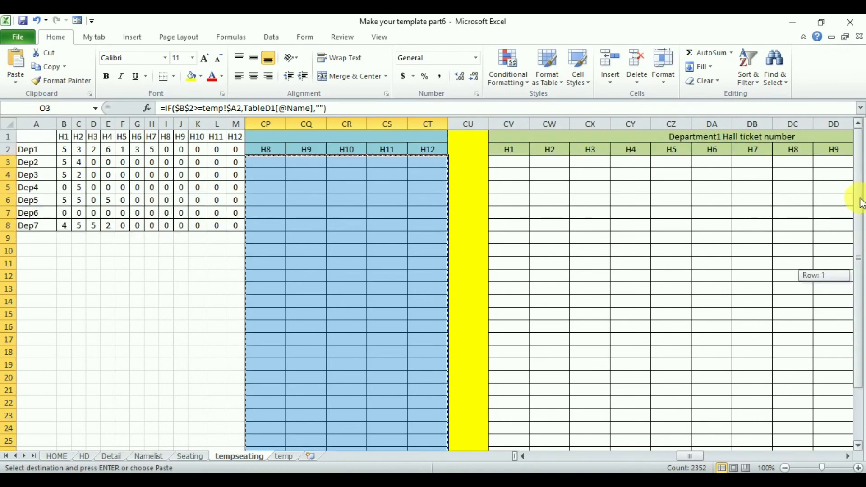
click(515, 166)
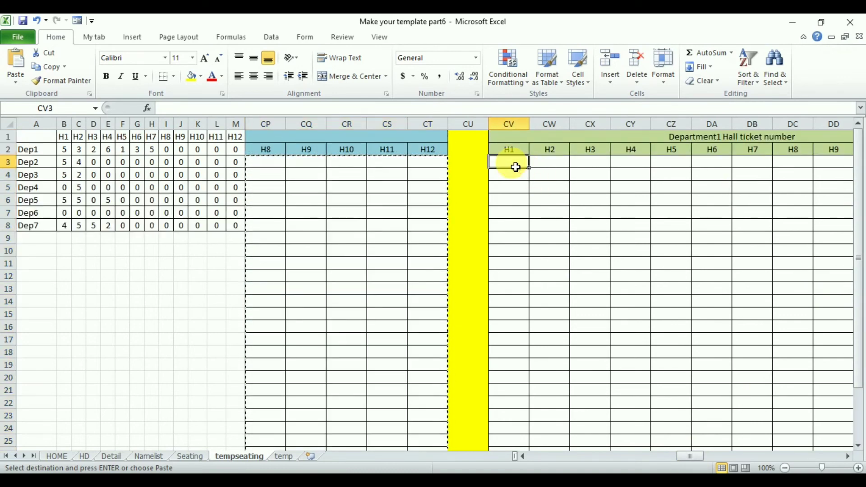
key(ctrl+v)
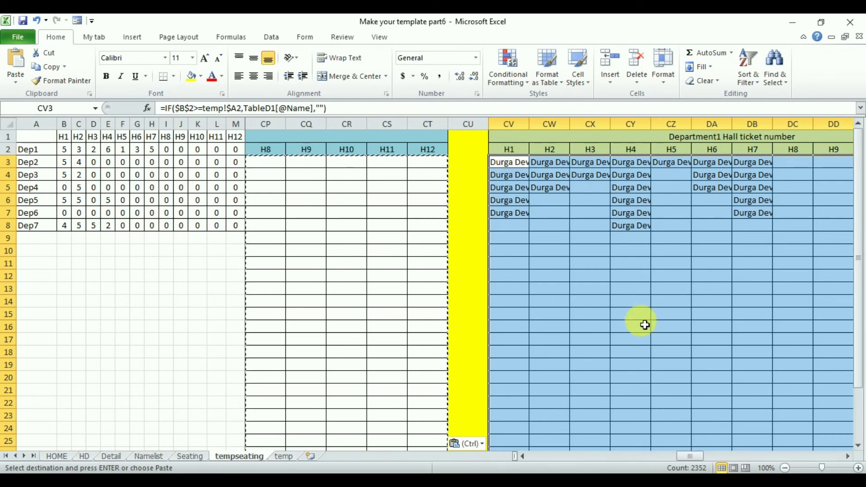
Replace every Name with Hall Ticket Number in the formulas pasted from CV3 onward.
key(ctrl+h)
drag(157, 43, 274, 225)
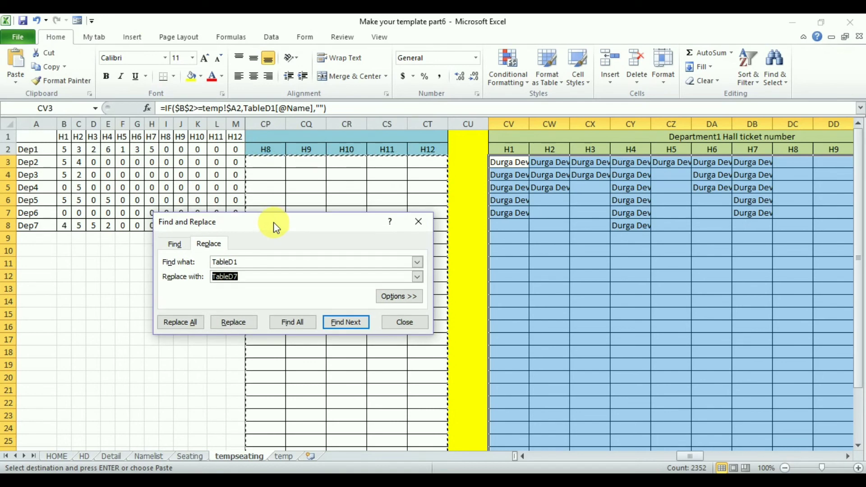
double_click(226, 262)
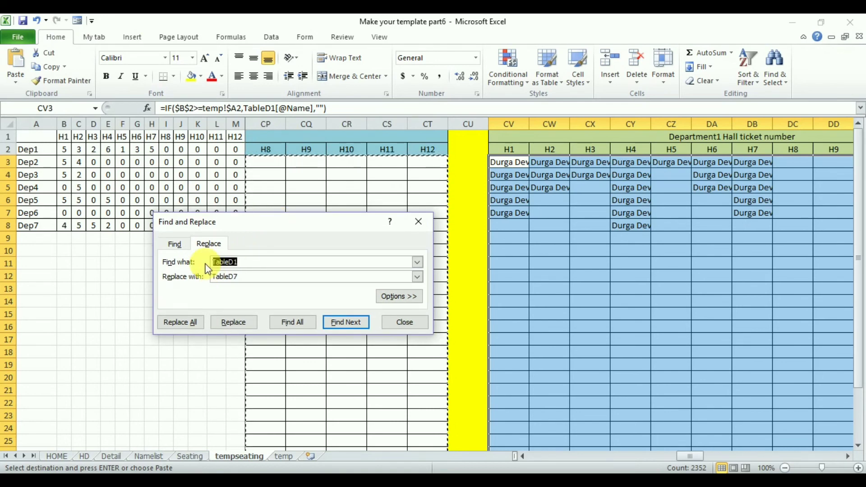
text(Name)
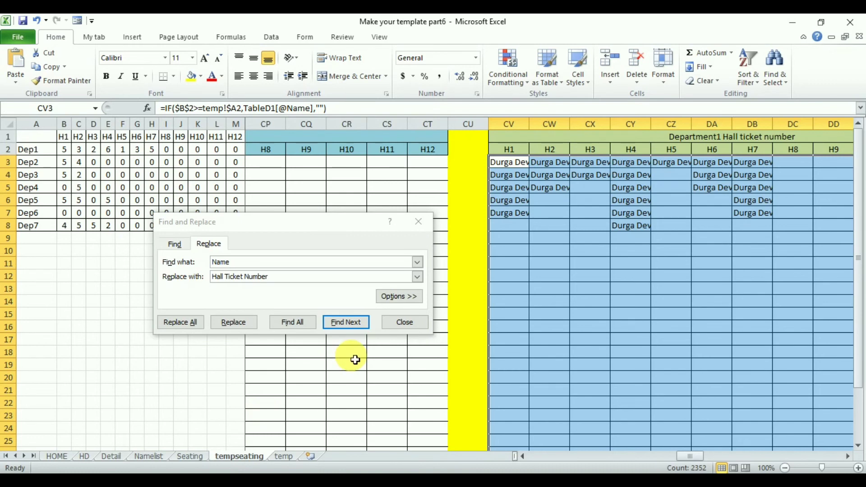
click(188, 323)
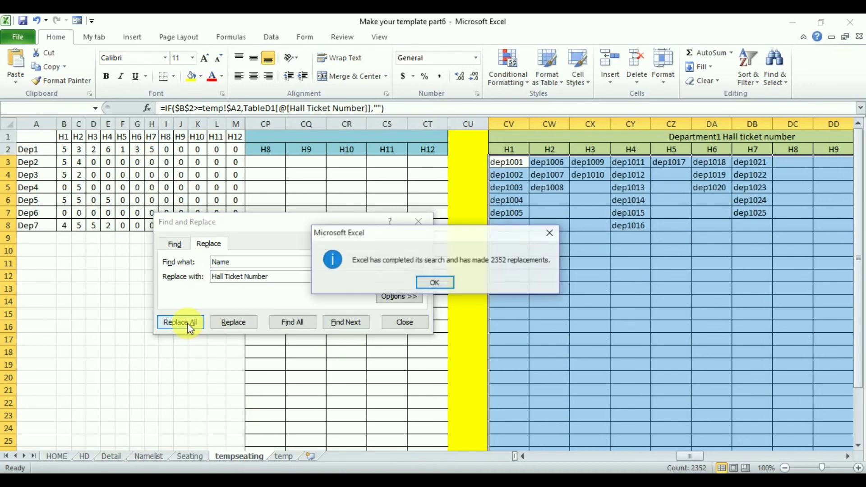
Acknowledge the replacement report and close Find and Replace.
click(435, 282)
click(406, 322)
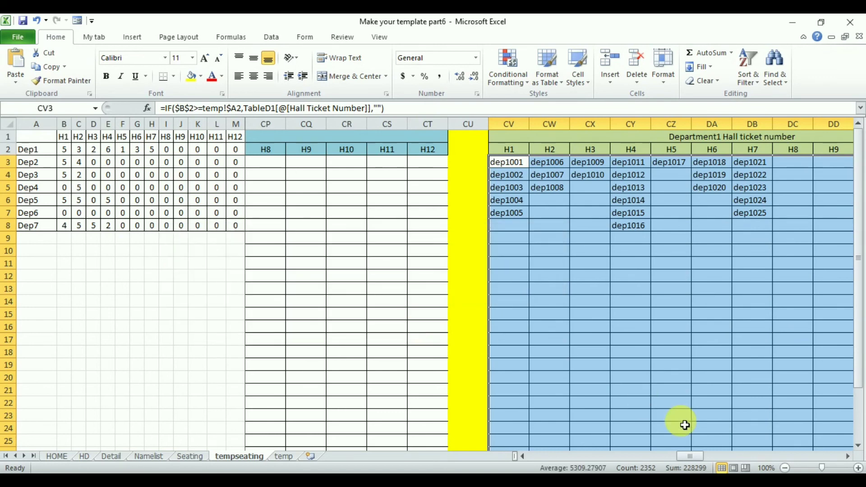
Examine the hall ticket number entries across the H1 to H12 columns of the Department1 and Department2 sections.
click(847, 456)
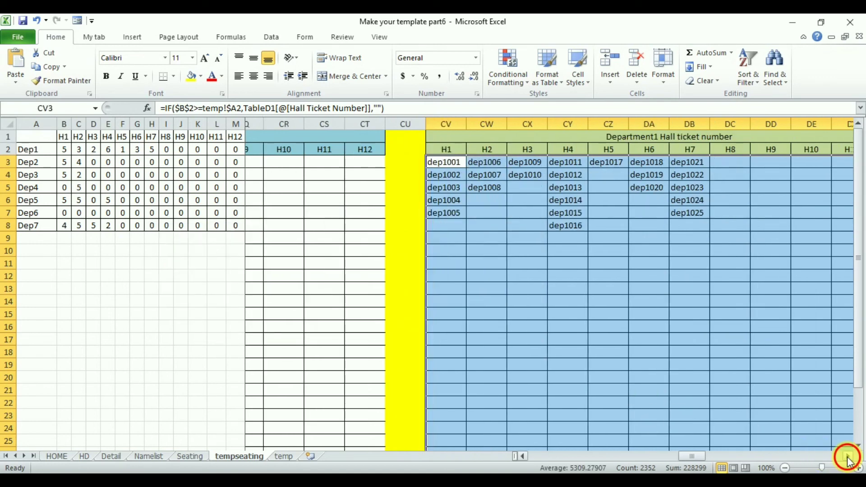
click(847, 456)
click(848, 457)
click(848, 457)
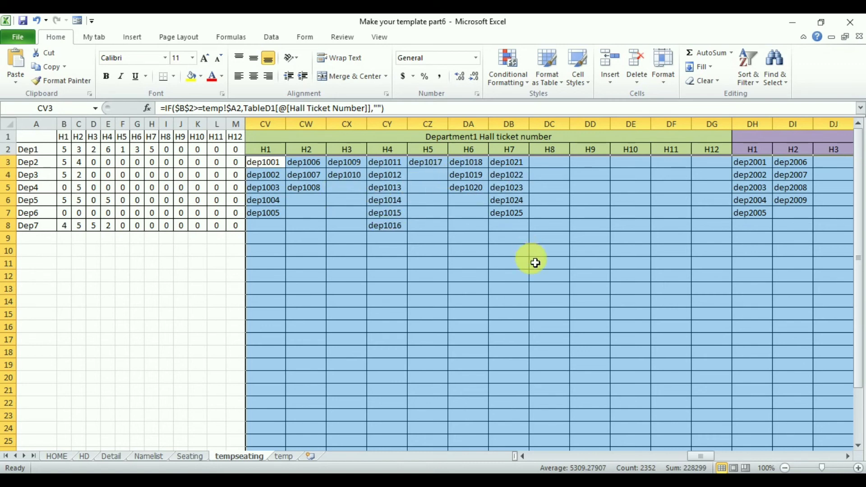
click(848, 458)
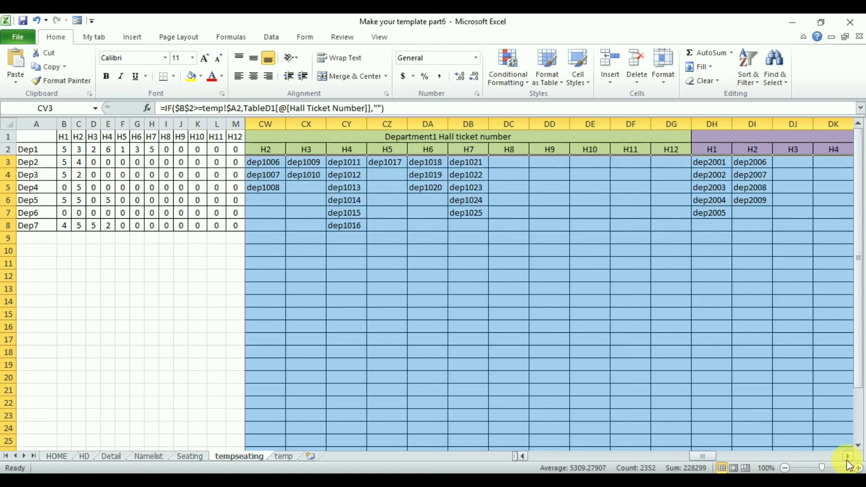
click(848, 457)
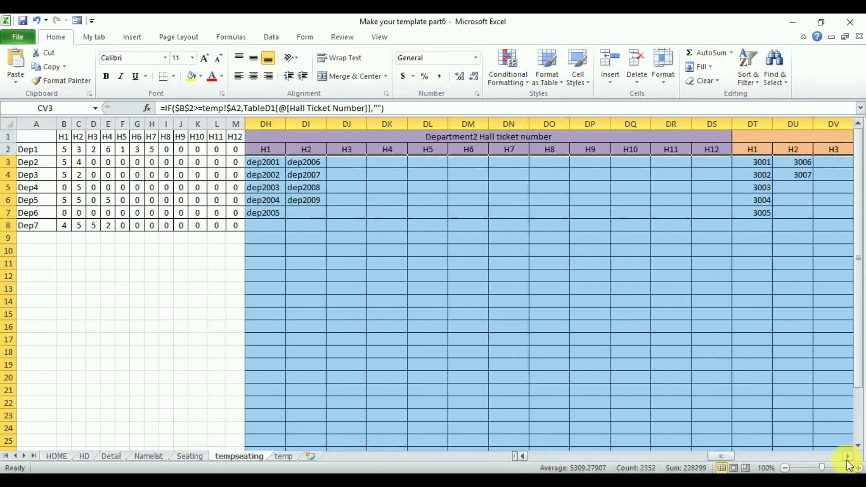
click(523, 456)
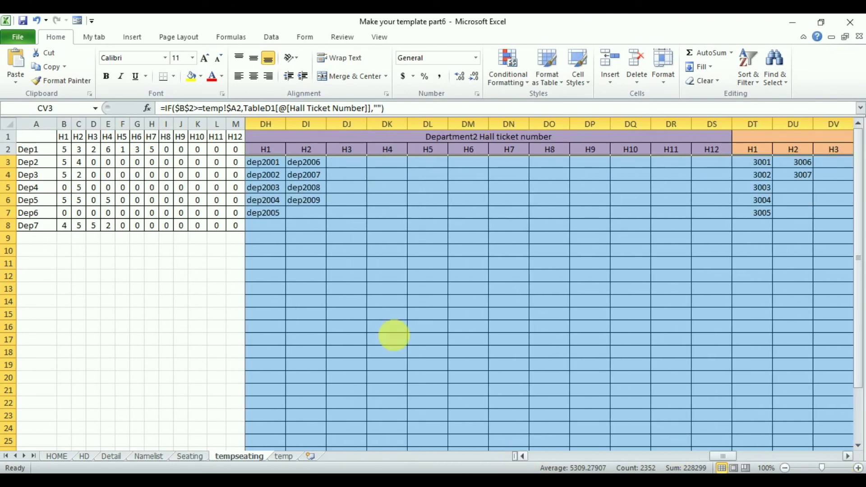
Check the Department2 hall ticket formulas in DH3 to DJ3 and examine the entries in the Department3 hall ticket section.
click(271, 167)
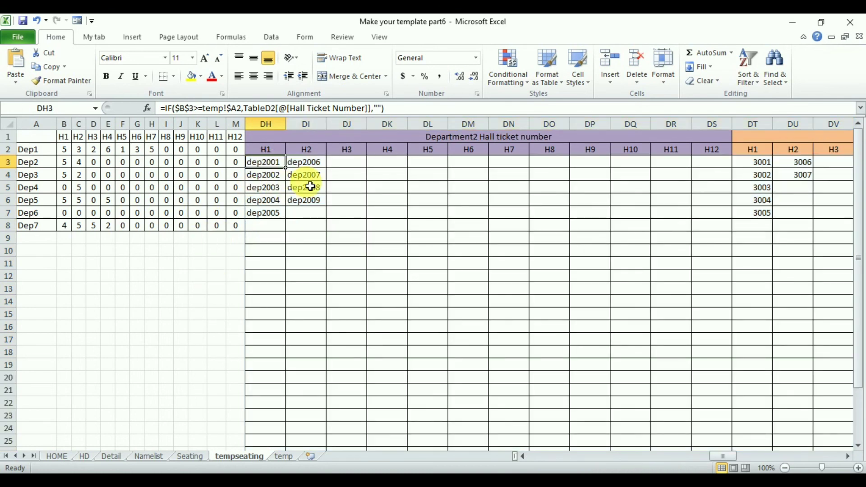
key(Right)
key(Right)
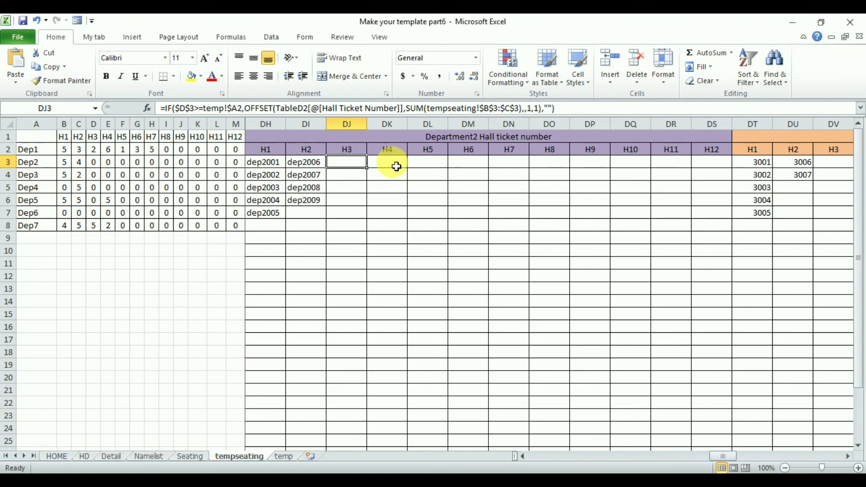
click(847, 457)
click(848, 456)
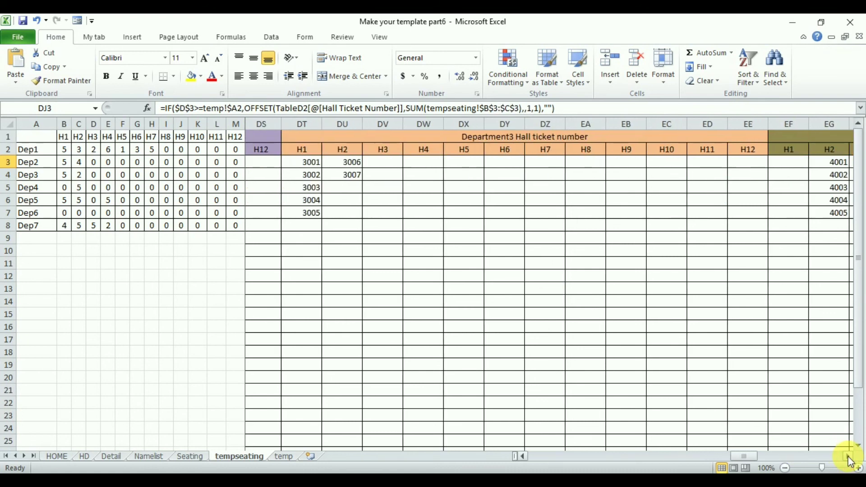
click(848, 457)
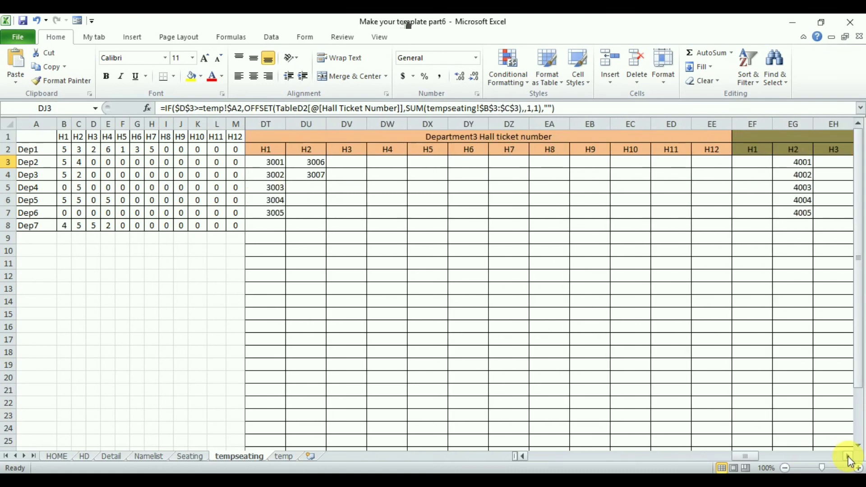